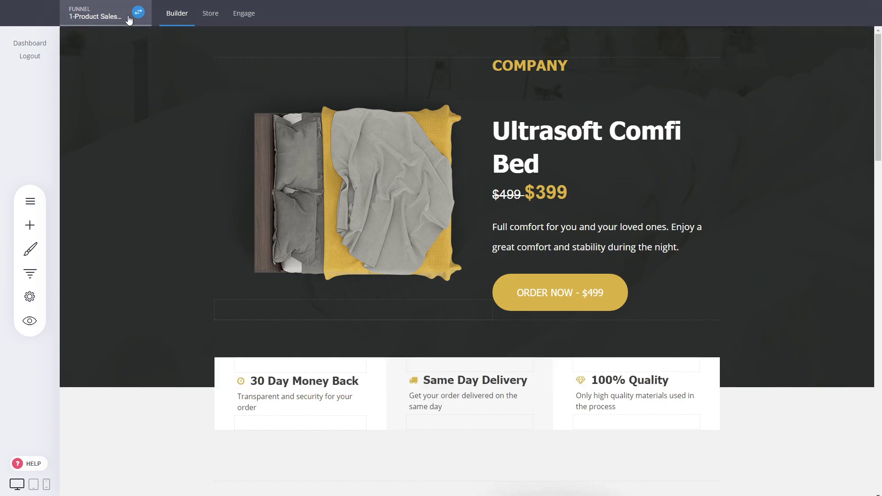
# Create a new funnel from the Multi-Product Funnel template in Sales / Product and name it "Multi-Product Sales Funnel".
pyautogui.click(129, 20)
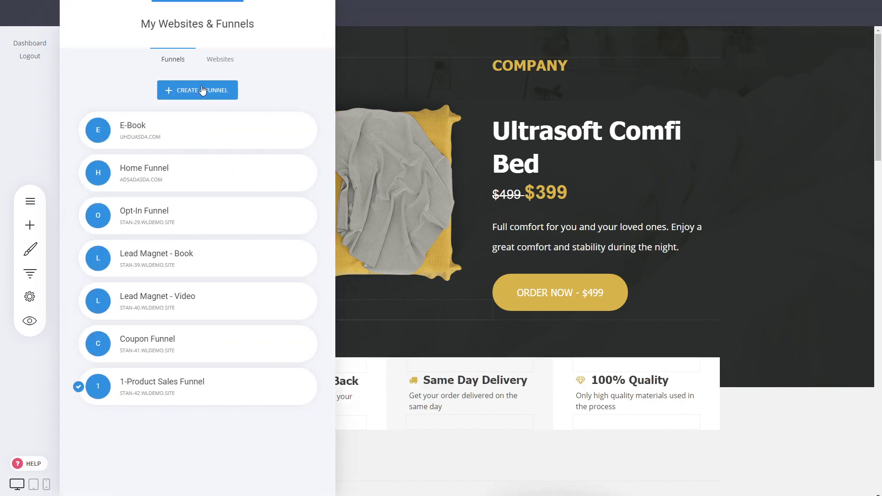
pyautogui.click(202, 89)
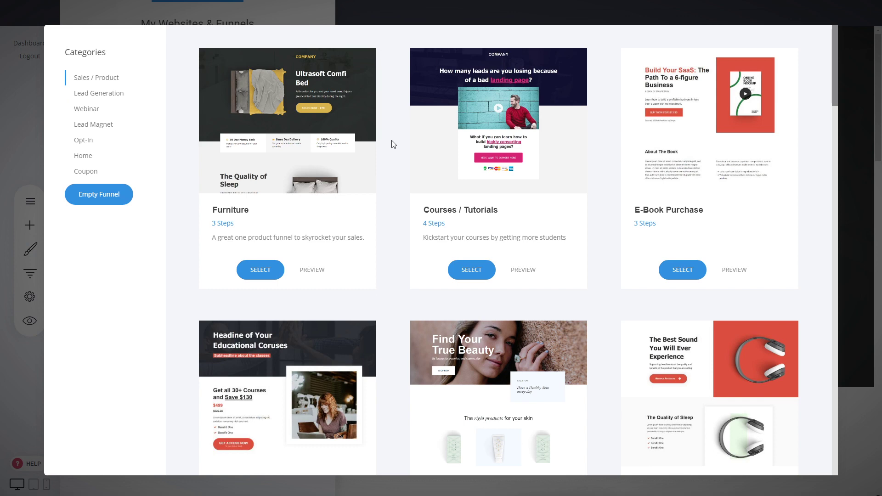
pyautogui.scroll(-3, 394, 144)
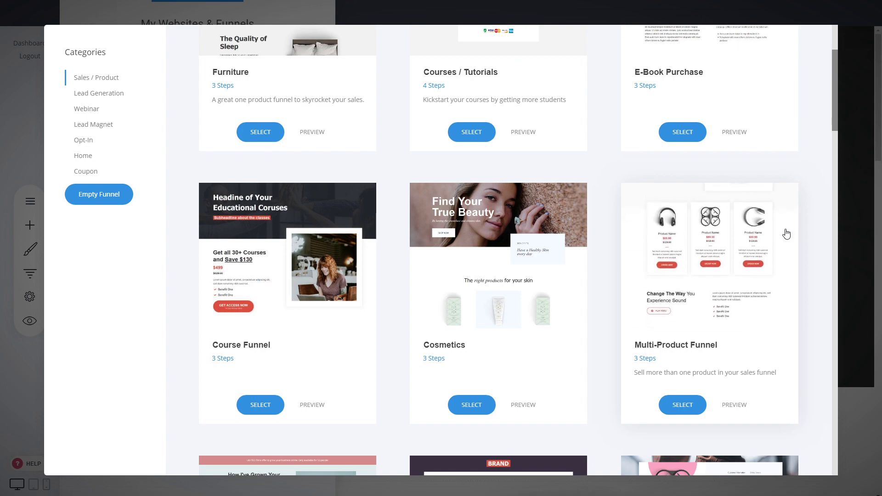
pyautogui.scroll(-6, 776, 253)
pyautogui.scroll(-3, 680, 237)
pyautogui.scroll(5, 562, 220)
pyautogui.scroll(-5, 765, 261)
pyautogui.scroll(-2, 765, 262)
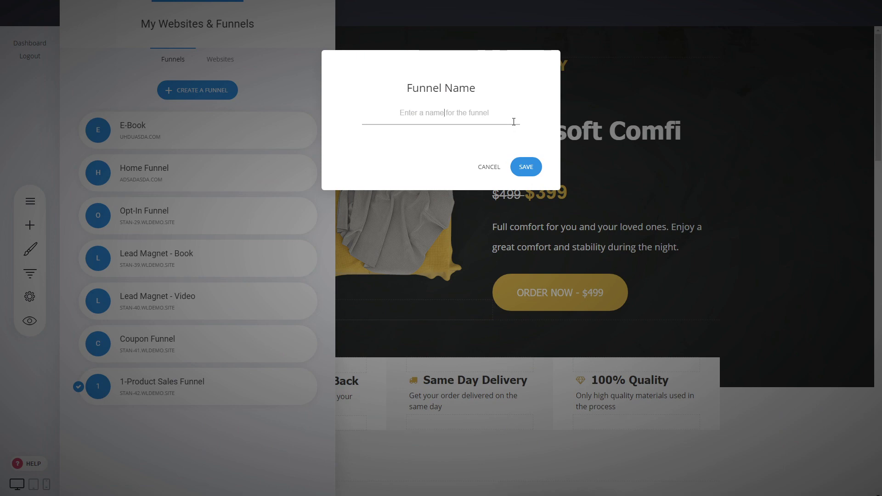
pyautogui.write('Multi-Product Sales Funnel')
pyautogui.click(523, 166)
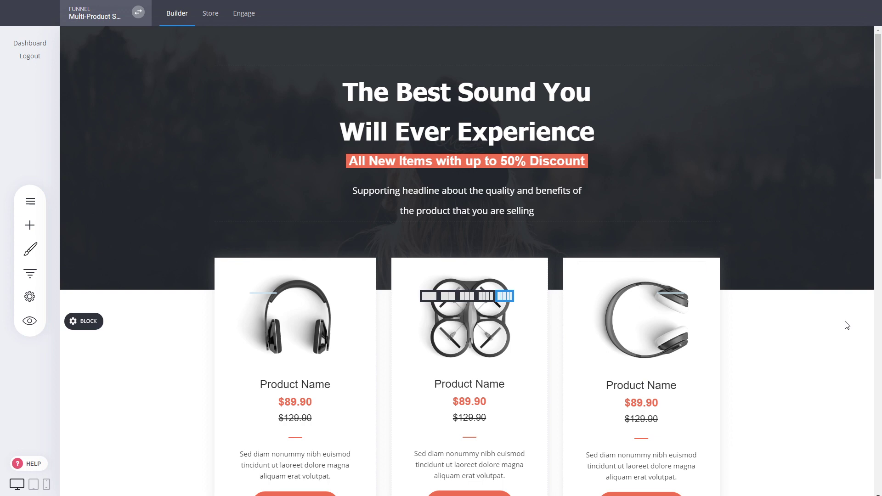
# Examine the new funnel page's header and its three-column product block.
pyautogui.scroll(-3, 846, 325)
pyautogui.scroll(3, 780, 321)
pyautogui.scroll(-3, 778, 363)
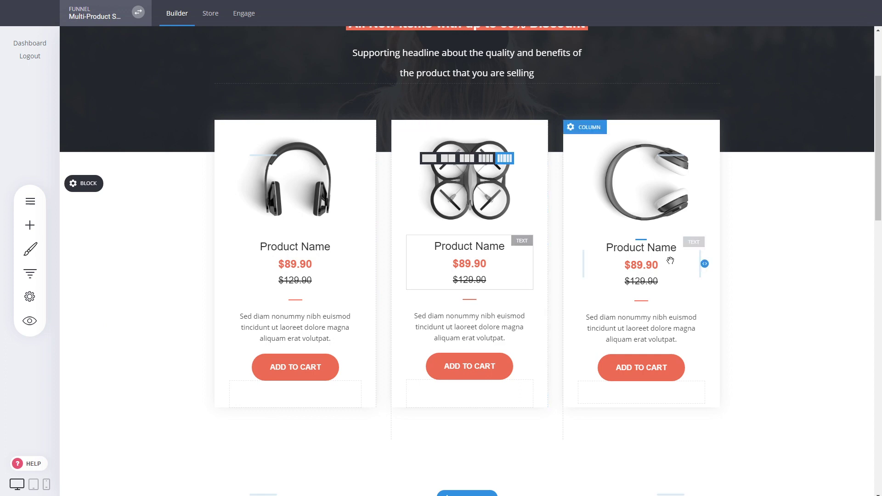
pyautogui.scroll(-3, 750, 248)
pyautogui.scroll(1, 750, 234)
pyautogui.scroll(4, 750, 234)
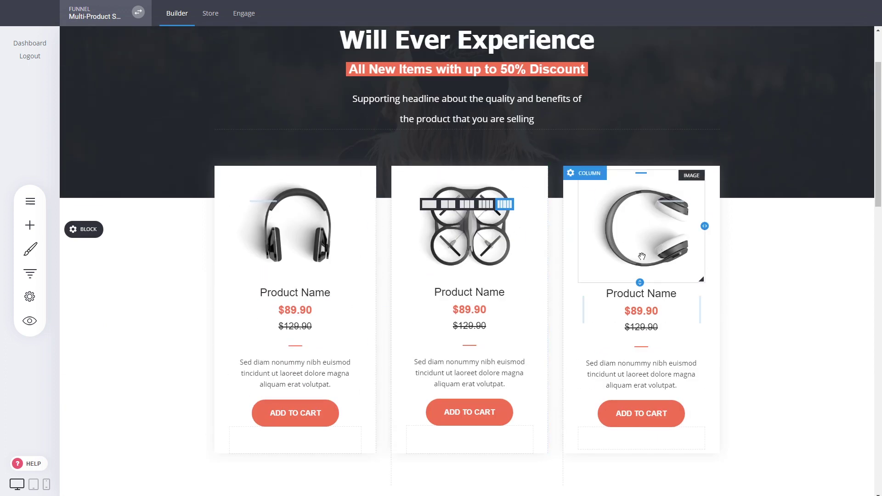
pyautogui.scroll(-2, 781, 311)
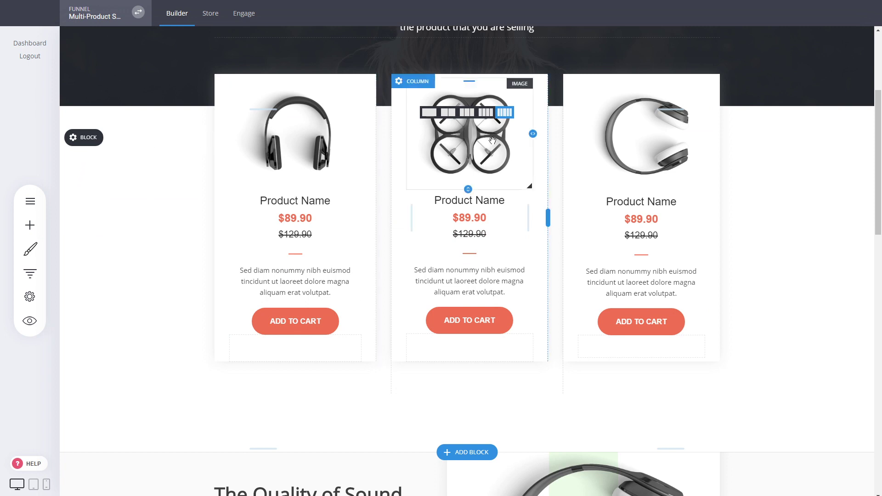
# Copy the three-column product block and place the copy directly below the original.
pyautogui.moveTo(84, 137)
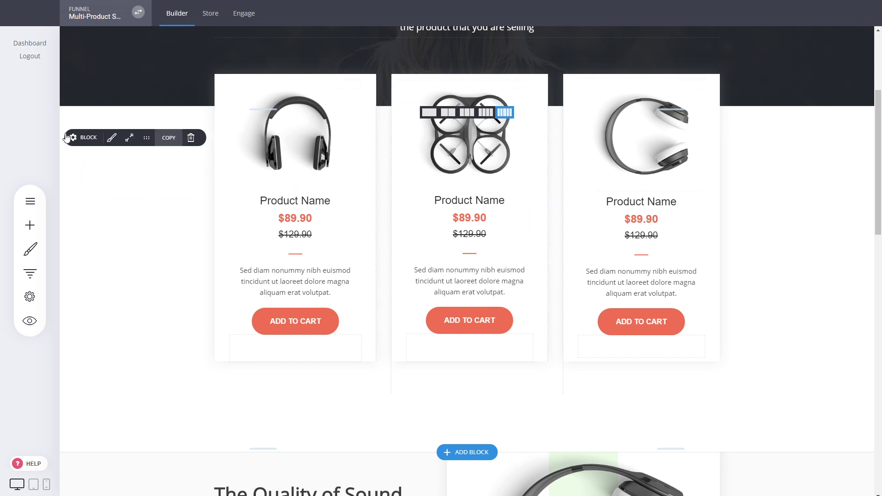
pyautogui.click(169, 139)
pyautogui.click(68, 77)
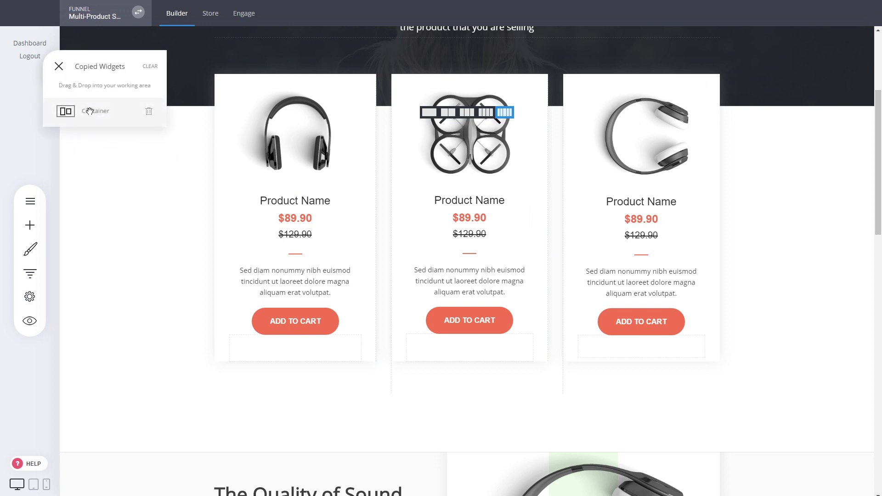
pyautogui.moveTo(89, 111); pyautogui.dragTo(457, 408)
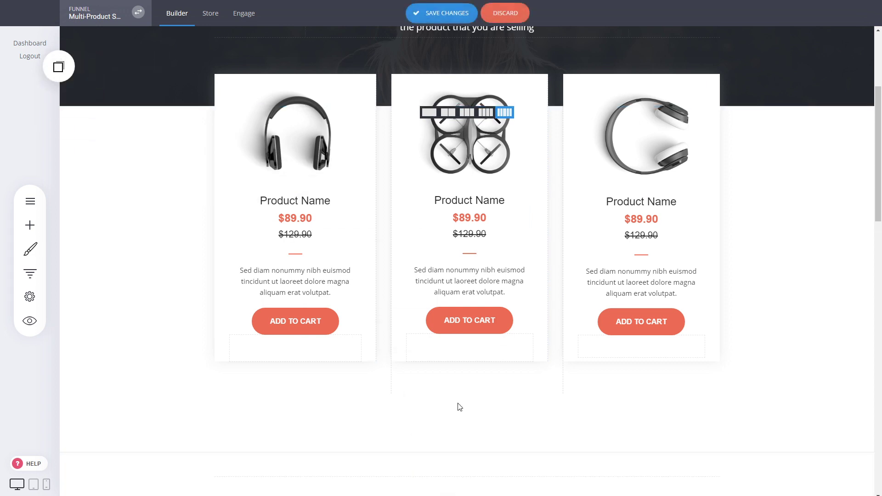
pyautogui.scroll(-5, 721, 371)
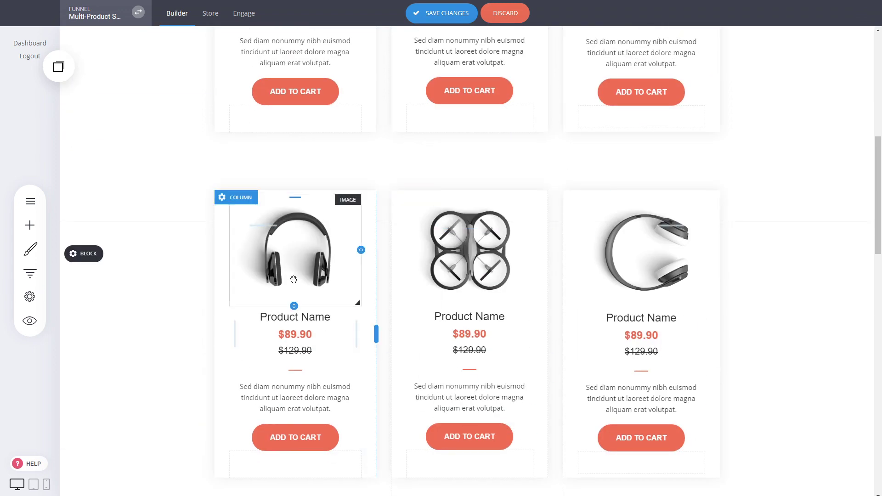
pyautogui.click(468, 285)
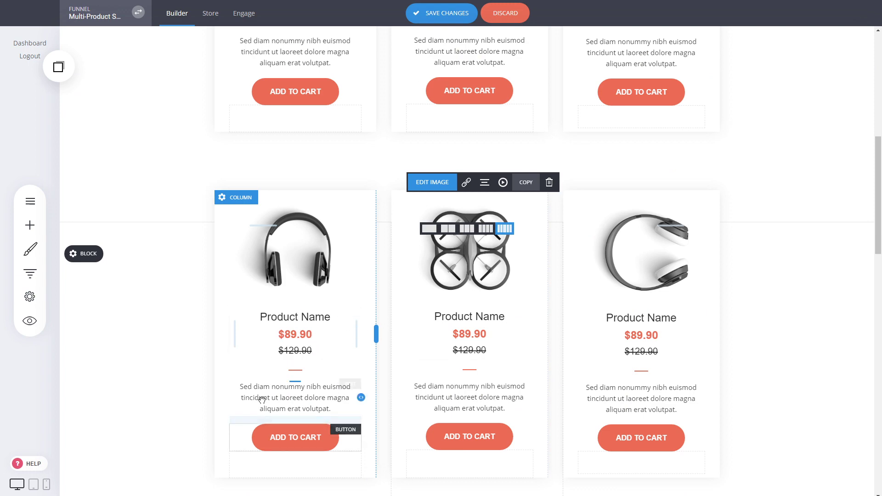
# Delete the duplicated product block and save the page changes.
pyautogui.scroll(-4, 134, 281)
pyautogui.scroll(5, 57, 300)
pyautogui.moveTo(162, 301)
pyautogui.click(191, 301)
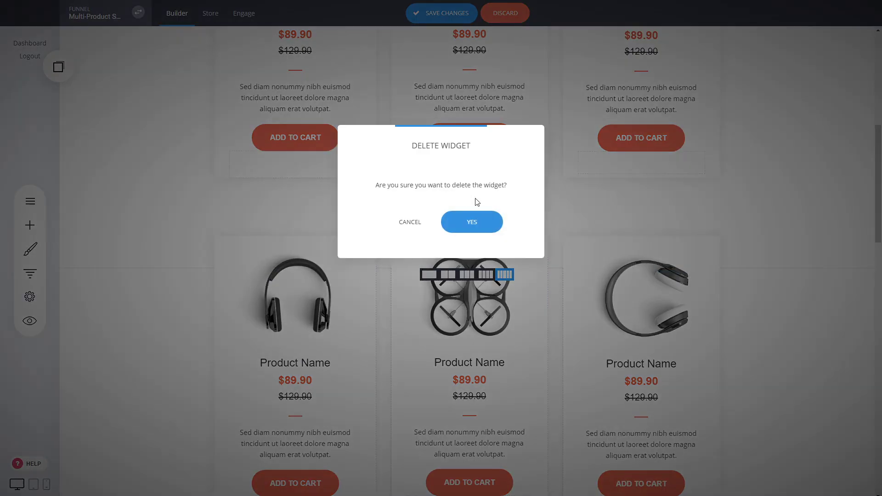
pyautogui.click(471, 223)
pyautogui.scroll(6, 715, 242)
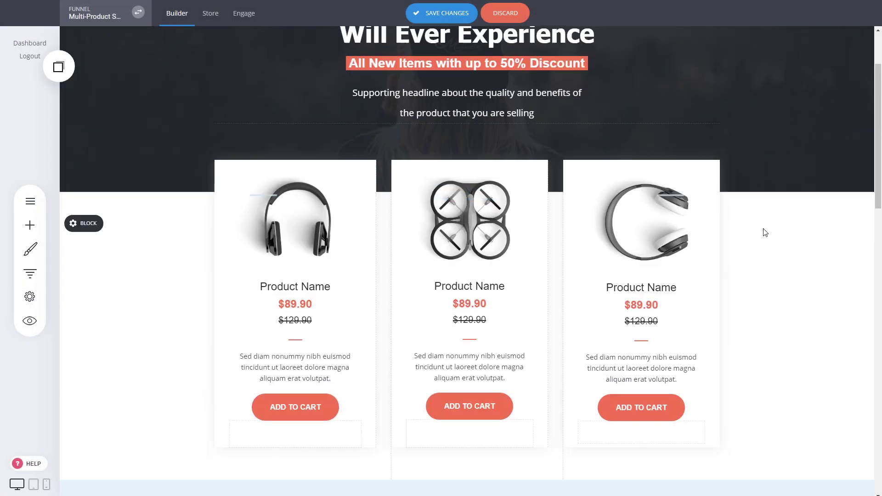
pyautogui.click(462, 16)
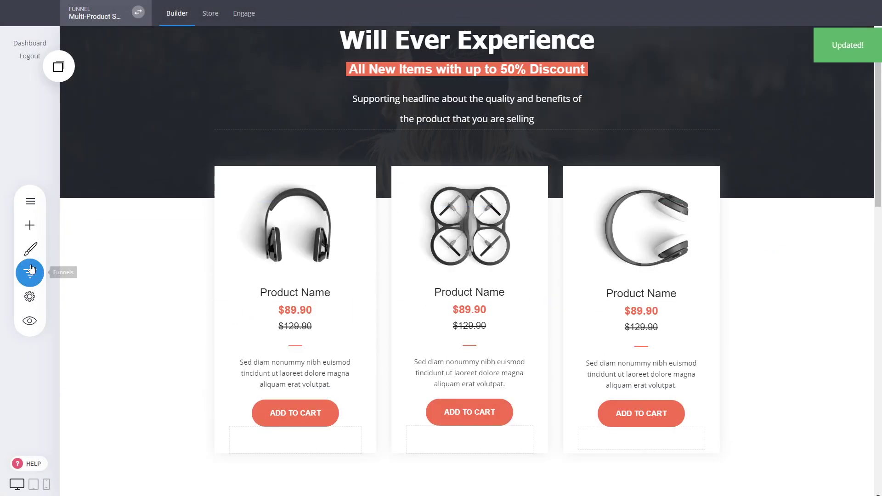
# Change the global primary color to orange #FBA026 in the color palette and confirm it.
pyautogui.click(30, 248)
pyautogui.click(109, 124)
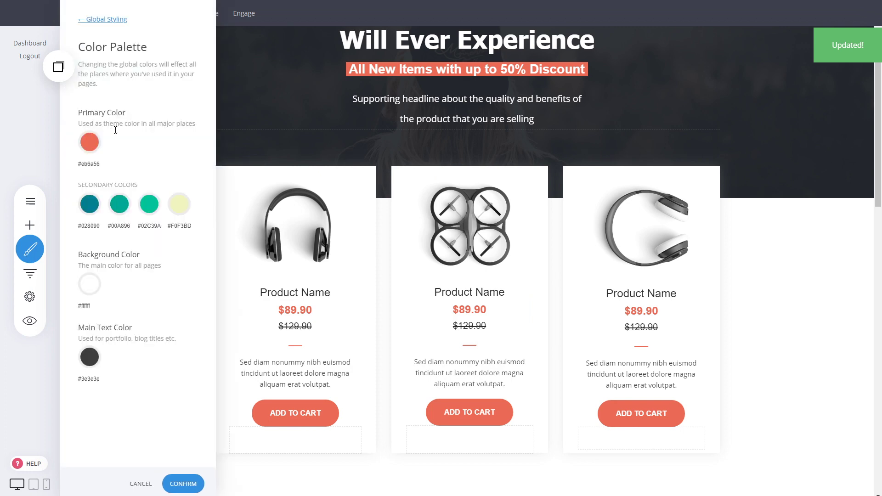
pyautogui.click(91, 143)
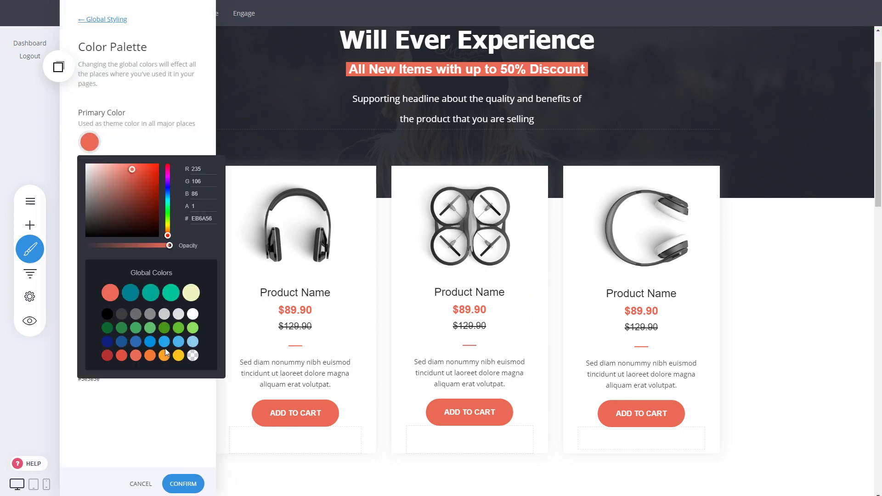
pyautogui.click(164, 356)
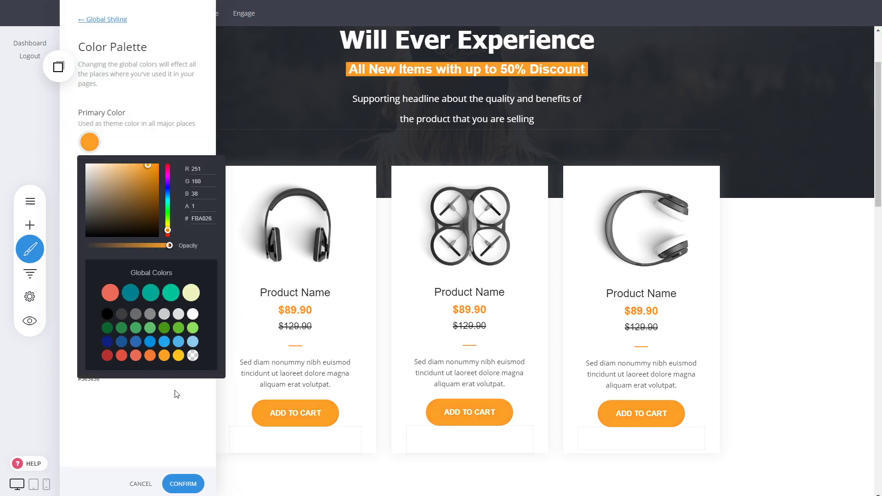
pyautogui.click(164, 415)
pyautogui.click(201, 489)
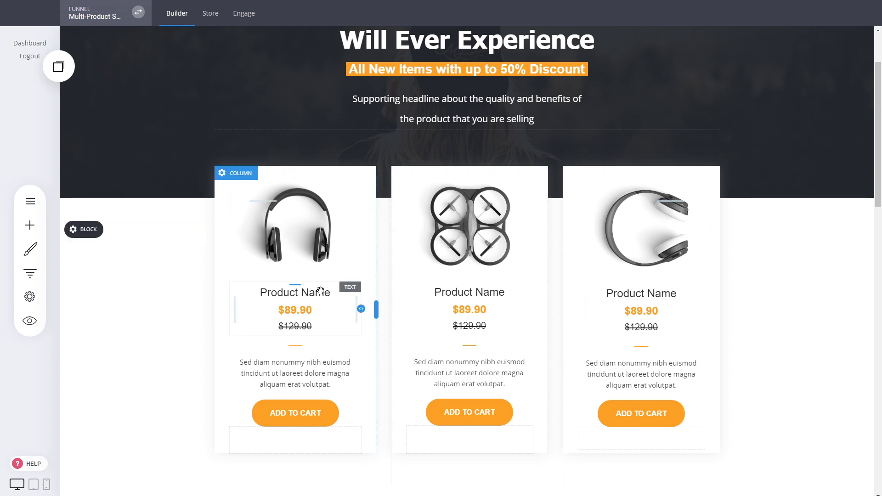
# Examine the recolored landing page from the header through the product, benefits and video sections to the footer.
pyautogui.scroll(3, 778, 315)
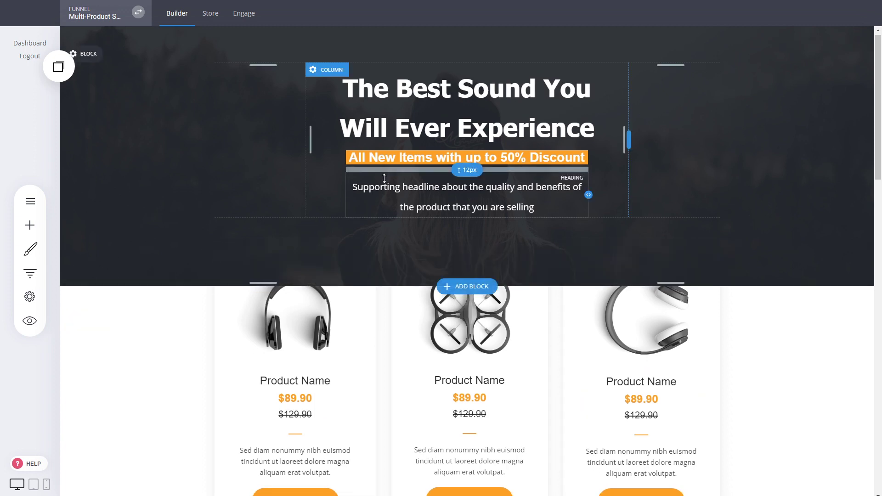
pyautogui.scroll(-5, 545, 161)
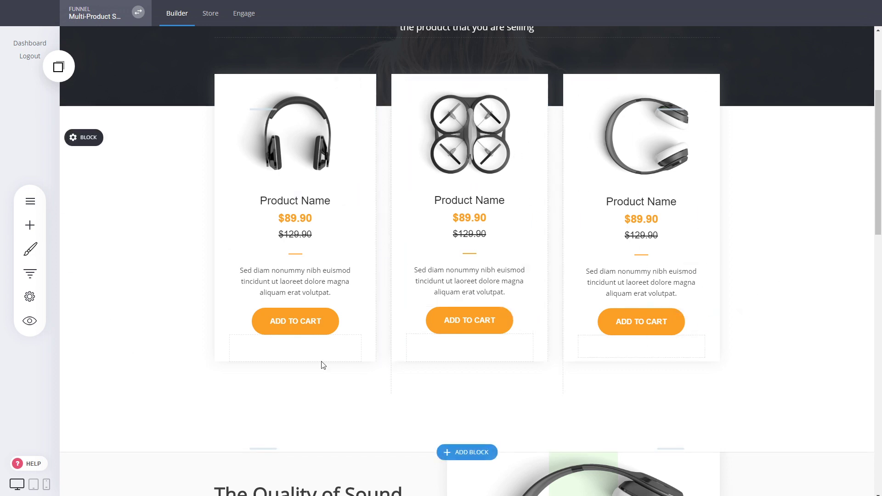
pyautogui.click(298, 321)
pyautogui.scroll(-5, 168, 347)
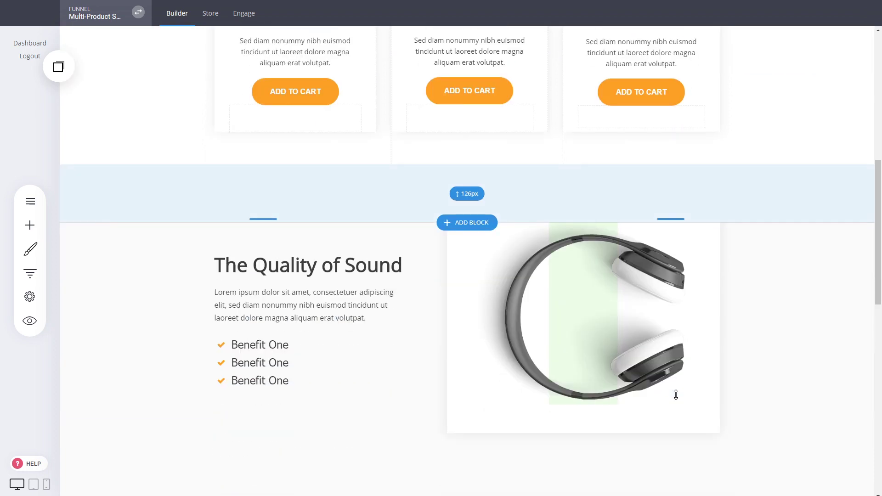
pyautogui.scroll(-3, 488, 144)
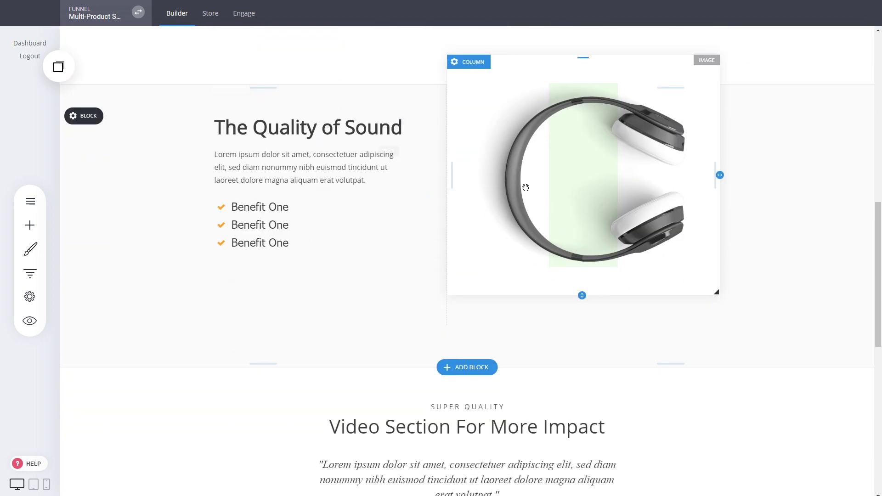
pyautogui.scroll(-5, 366, 291)
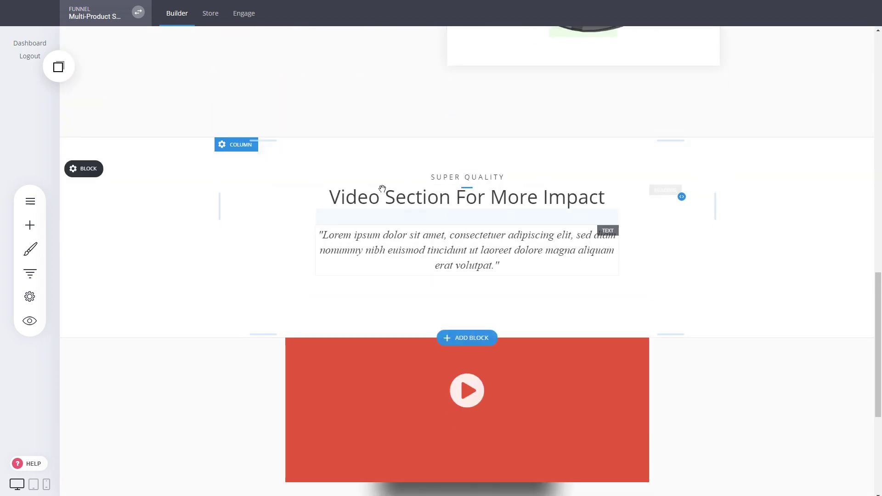
pyautogui.scroll(-6, 872, 280)
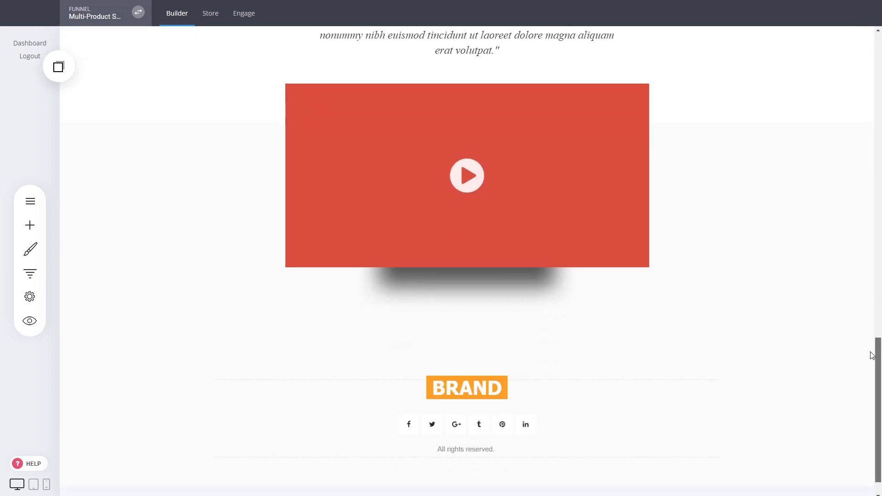
pyautogui.scroll(4, 880, 314)
pyautogui.moveTo(881, 313); pyautogui.dragTo(881, 68)
# Link the first product's Add to Cart button to the store product Web Building Theme with the Add to cart action.
pyautogui.scroll(-3, 236, 327)
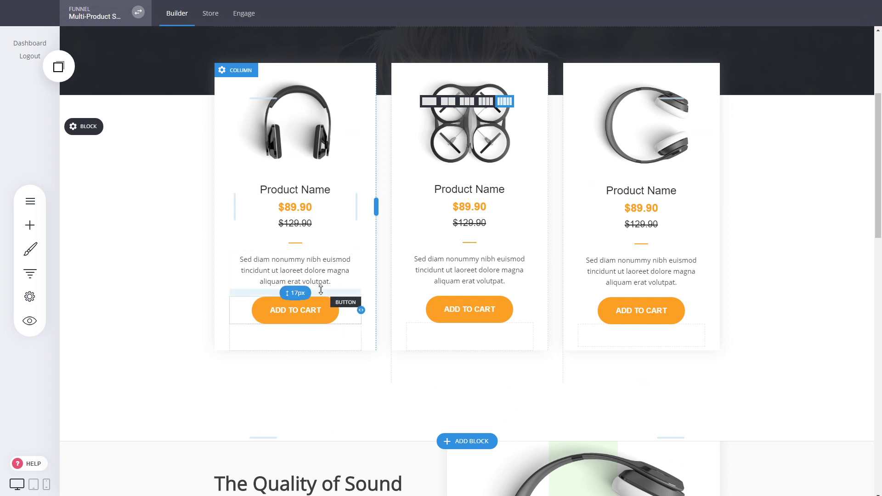
pyautogui.click(278, 311)
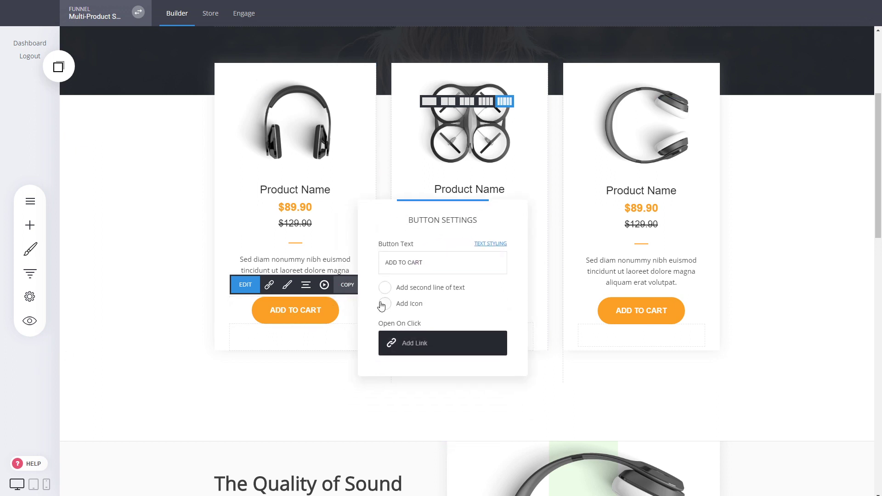
pyautogui.click(427, 343)
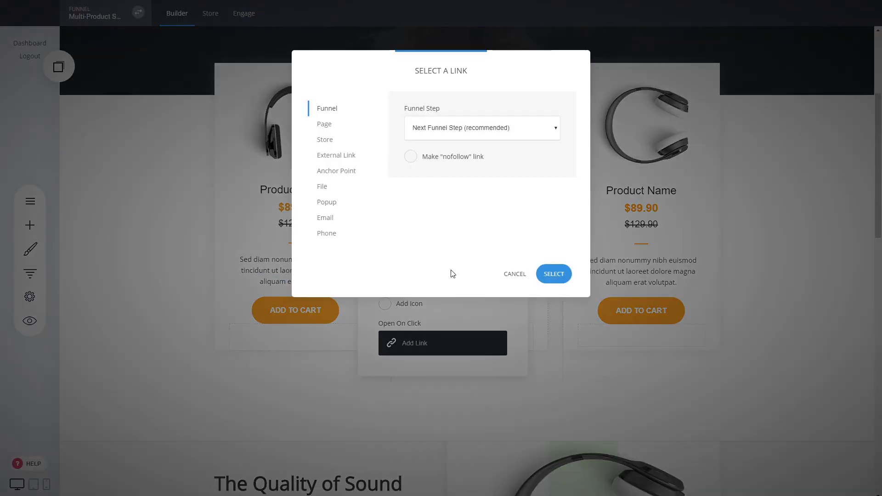
pyautogui.moveTo(444, 70); pyautogui.dragTo(268, 94)
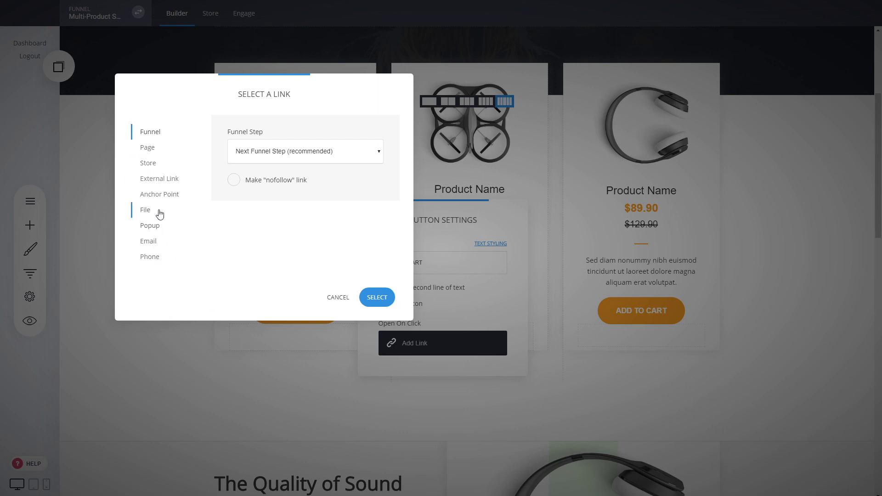
pyautogui.click(156, 165)
pyautogui.moveTo(255, 113); pyautogui.dragTo(696, 142)
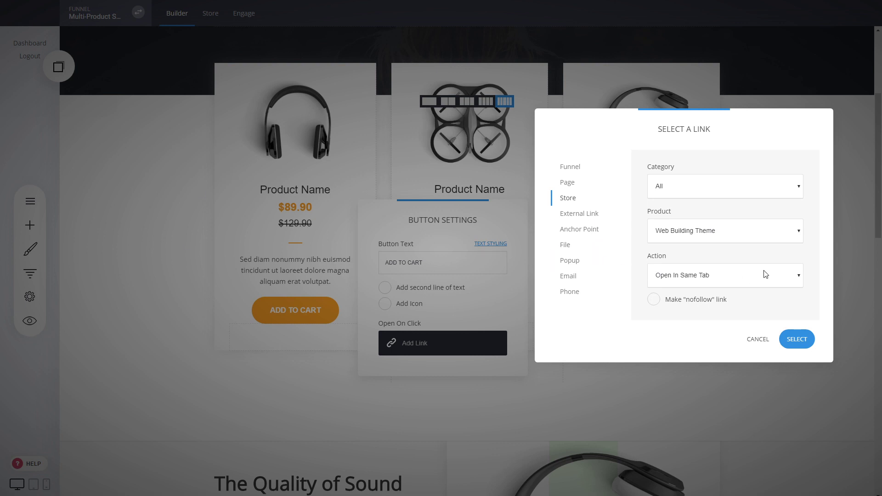
pyautogui.click(677, 315)
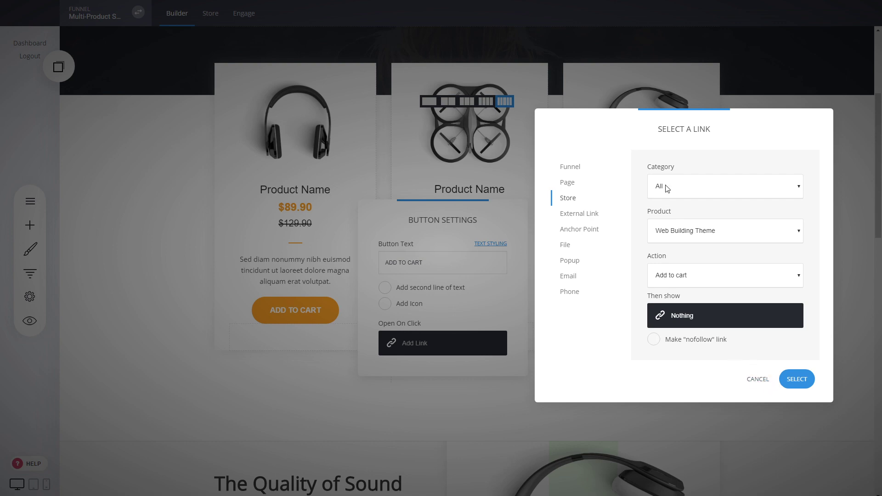
pyautogui.click(795, 379)
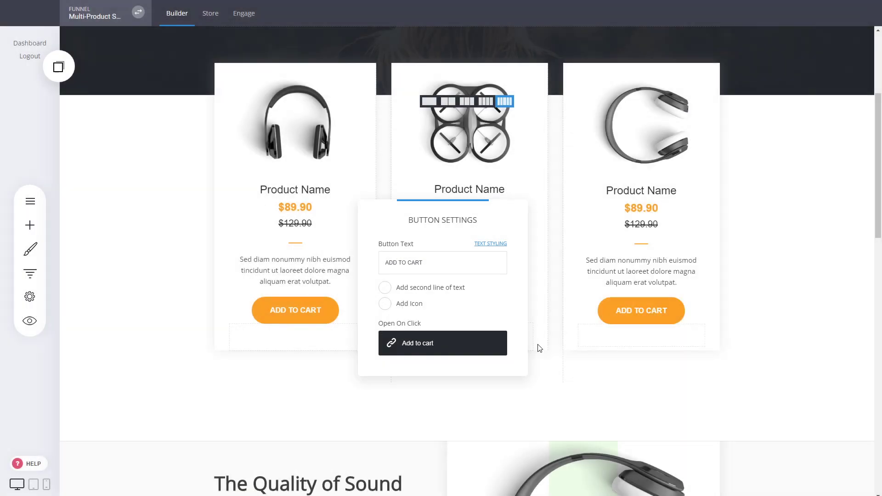
pyautogui.click(557, 324)
# Link the second product's Add to Cart button to the store product S. Restaurant Theme with the Add to cart action and save the page.
pyautogui.click(467, 316)
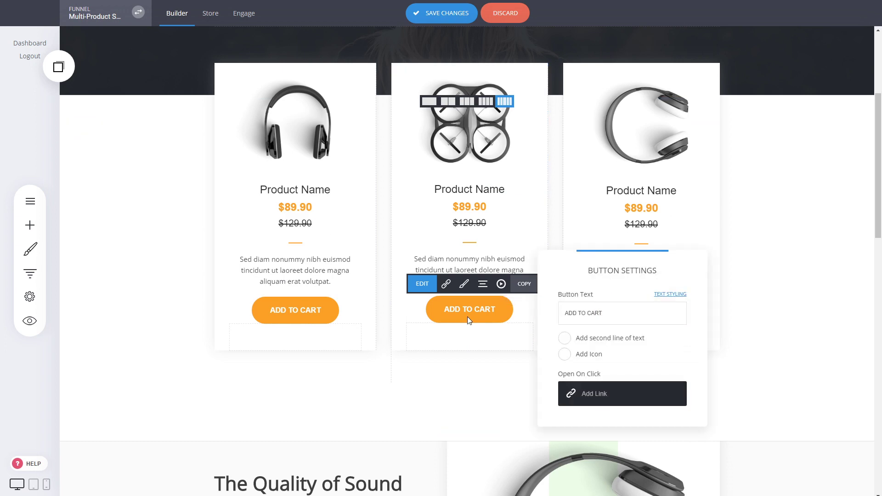
pyautogui.click(626, 393)
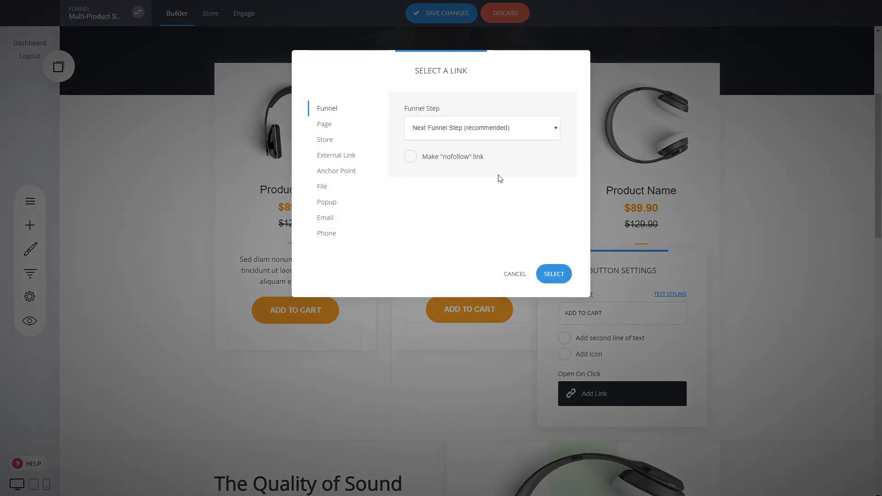
pyautogui.click(335, 145)
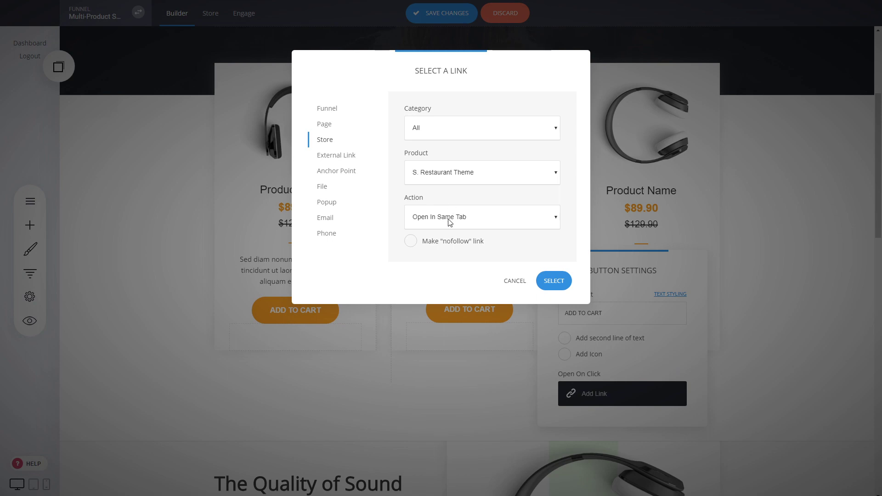
pyautogui.click(441, 255)
pyautogui.click(556, 321)
pyautogui.click(774, 351)
pyautogui.hotkey('ctrl', 's')
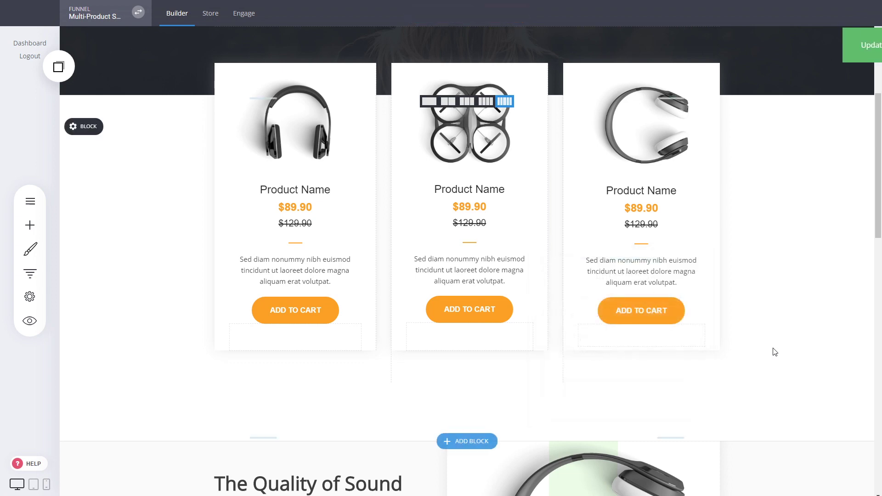
# Test the first product's Add to Cart button and the Checkout Now link in the page preview, and close the preview.
pyautogui.click(30, 320)
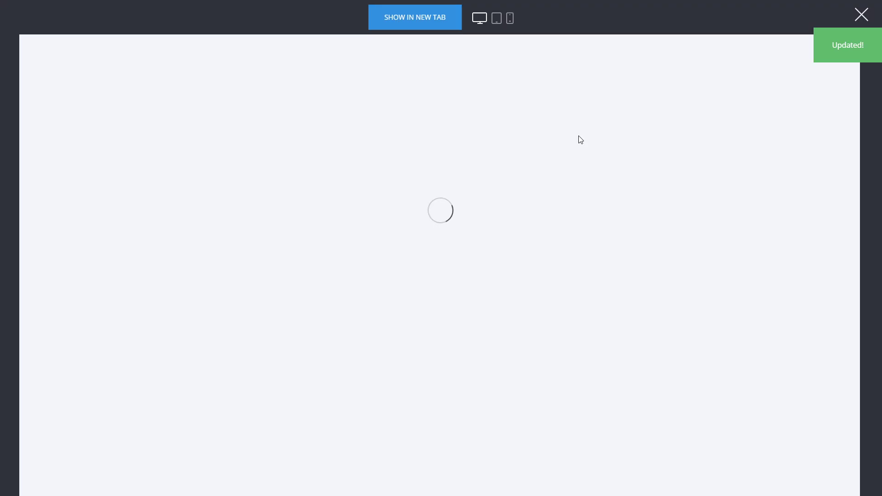
pyautogui.scroll(-4, 643, 162)
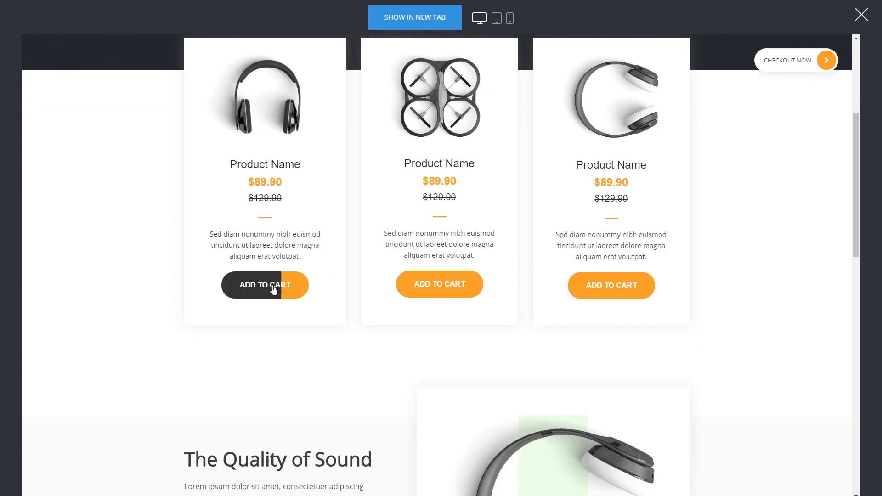
pyautogui.click(255, 285)
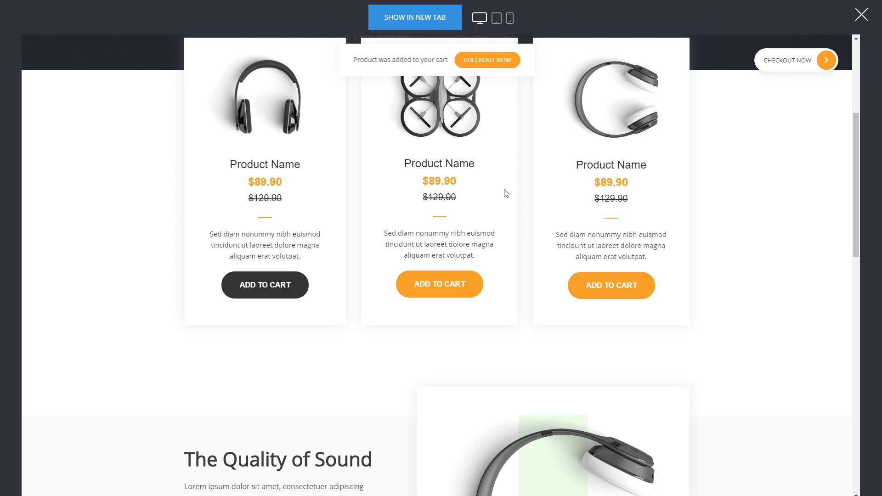
pyautogui.scroll(5, 506, 190)
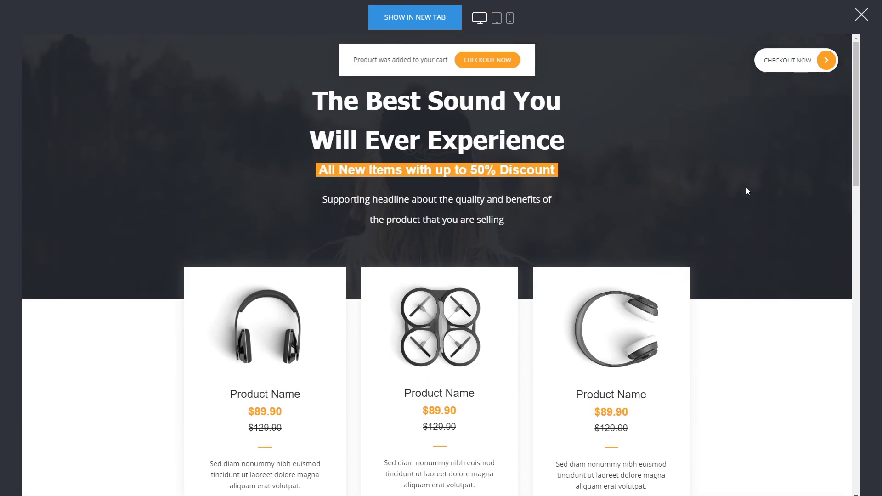
pyautogui.scroll(-5, 745, 188)
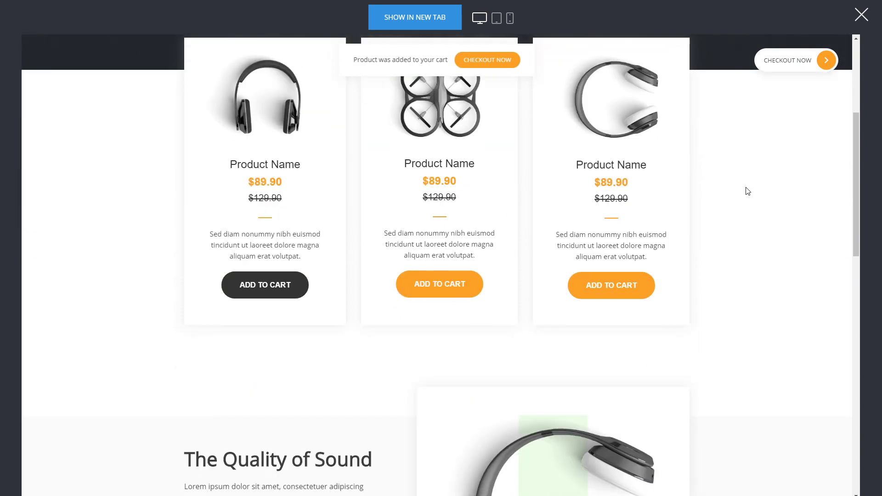
pyautogui.scroll(1, 802, 138)
pyautogui.click(796, 67)
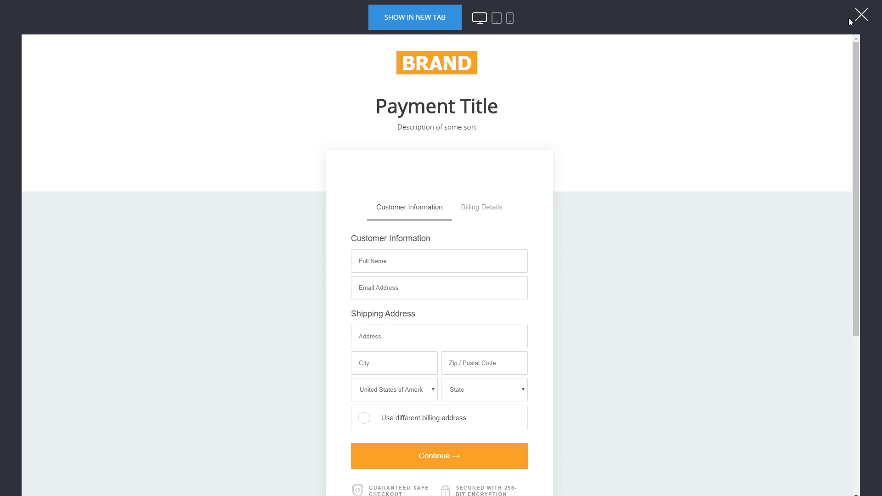
pyautogui.click(860, 15)
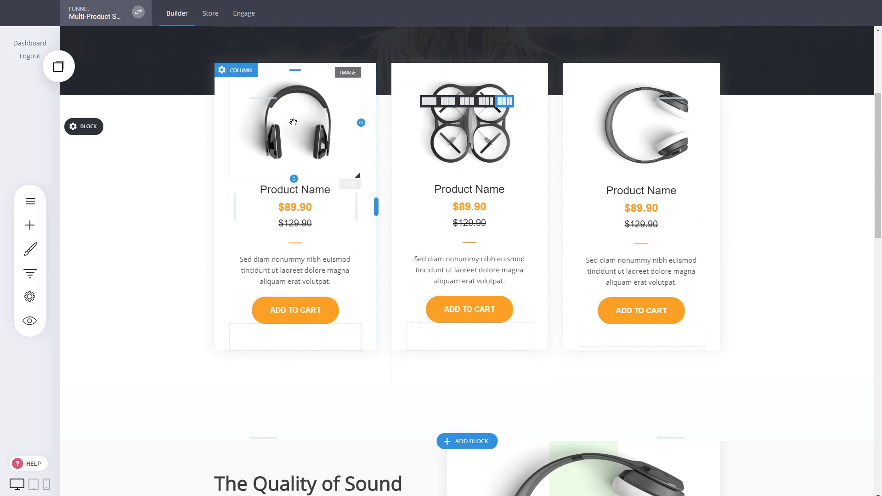
# Add a new popup from the Product category, using the vertical single-headphone template with countdown timer and "No, thanks" link.
pyautogui.click(28, 205)
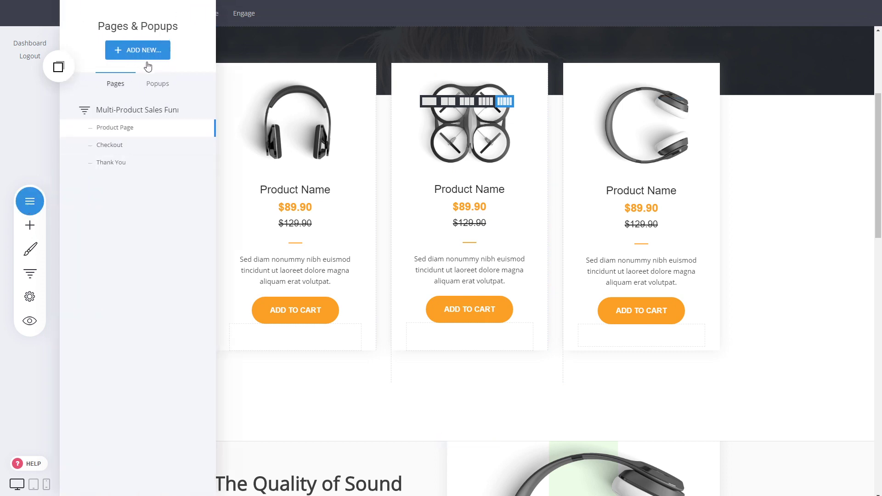
pyautogui.click(30, 201)
pyautogui.click(29, 201)
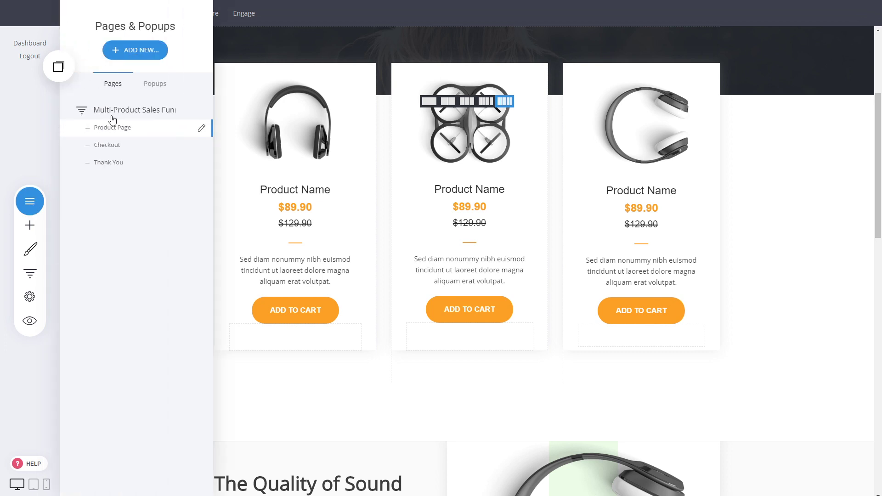
pyautogui.click(136, 55)
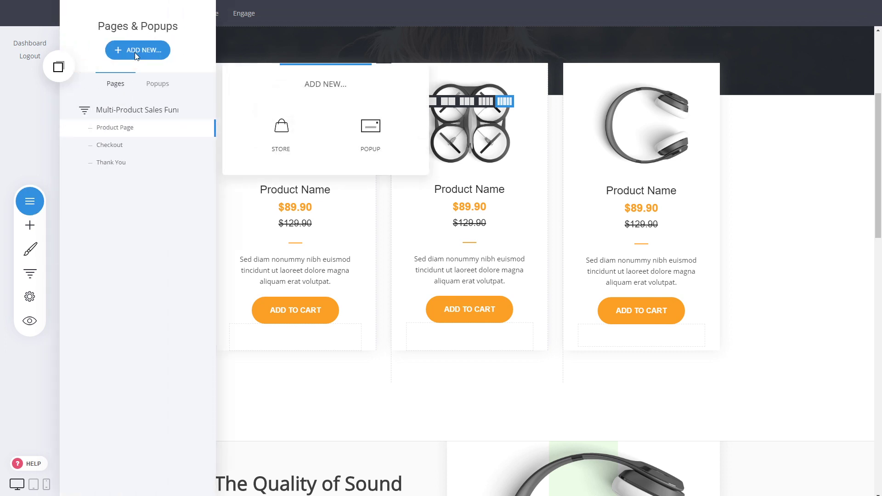
pyautogui.click(228, 36)
pyautogui.click(46, 194)
pyautogui.click(142, 51)
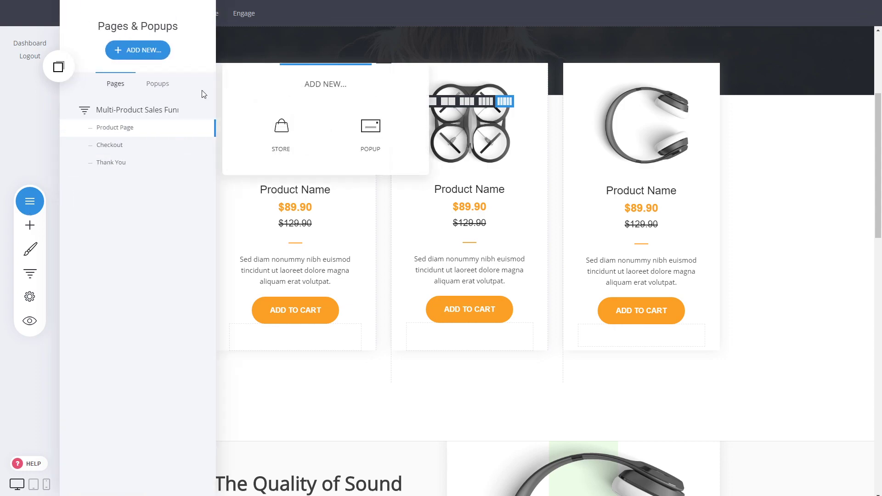
pyautogui.click(354, 141)
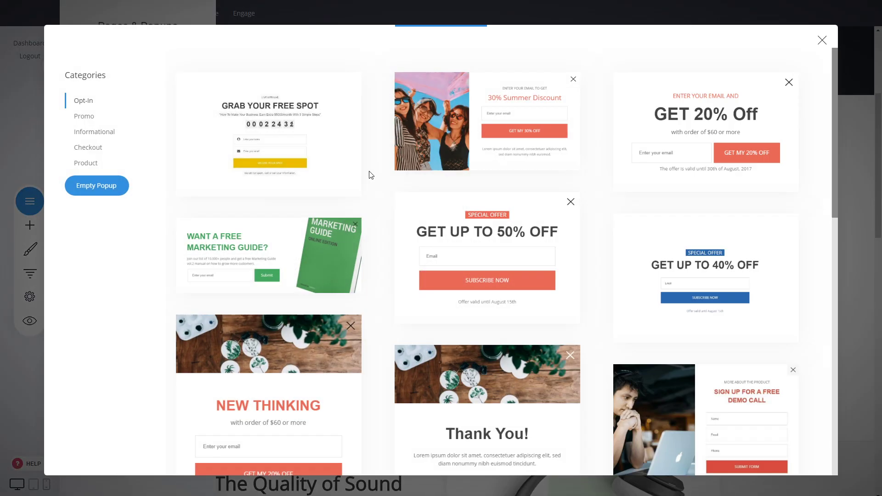
pyautogui.click(92, 168)
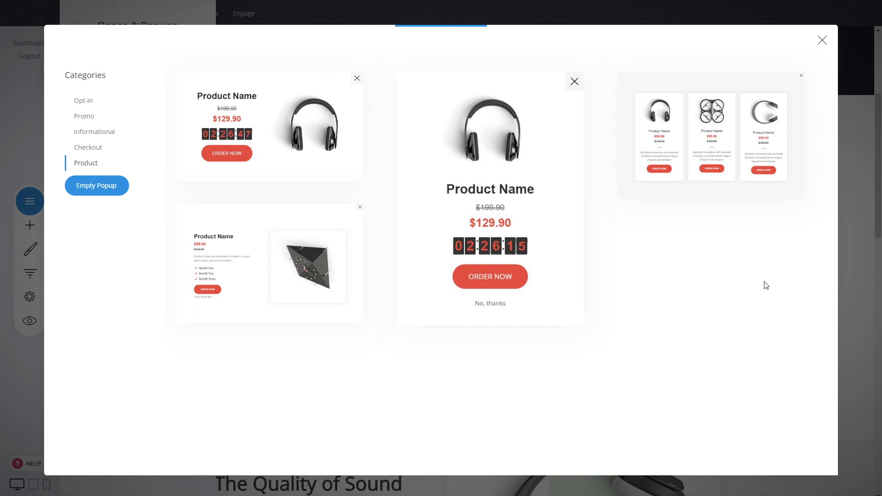
pyautogui.click(413, 211)
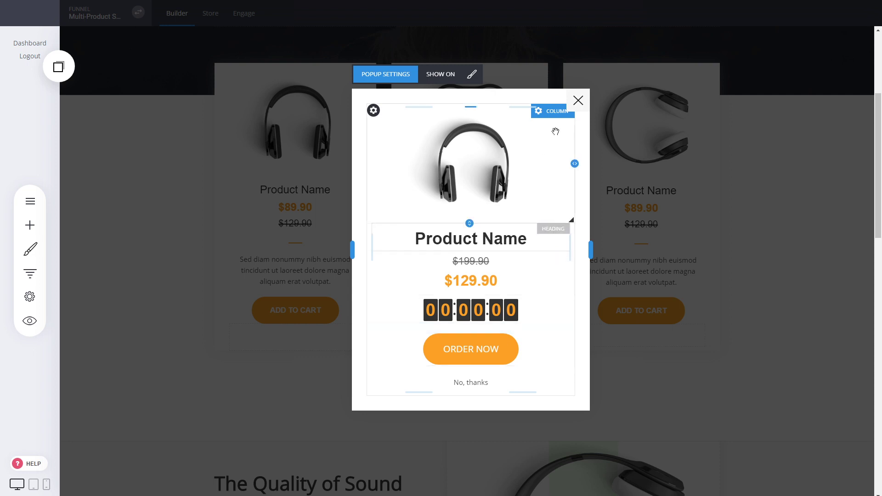
# Name the new popup Upsell 1, save the changes and close the popup.
pyautogui.click(385, 77)
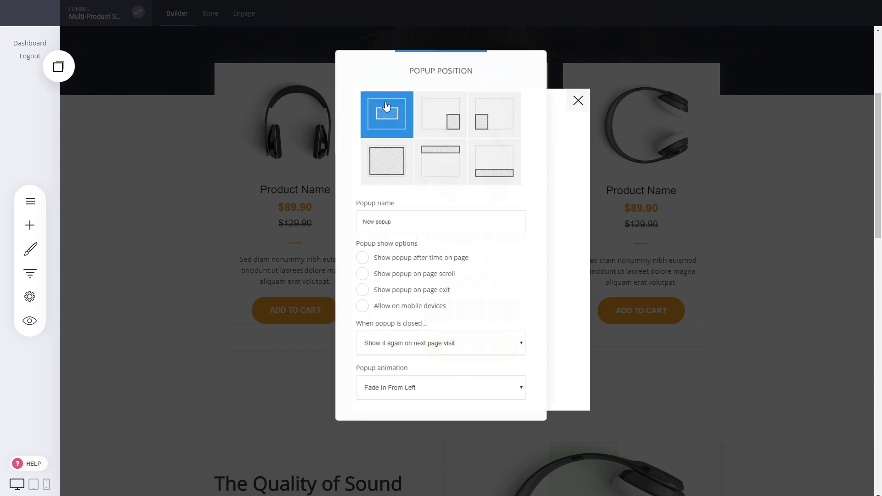
pyautogui.tripleClick(409, 224)
pyautogui.write('Upsell 1')
pyautogui.click(574, 195)
pyautogui.click(509, 75)
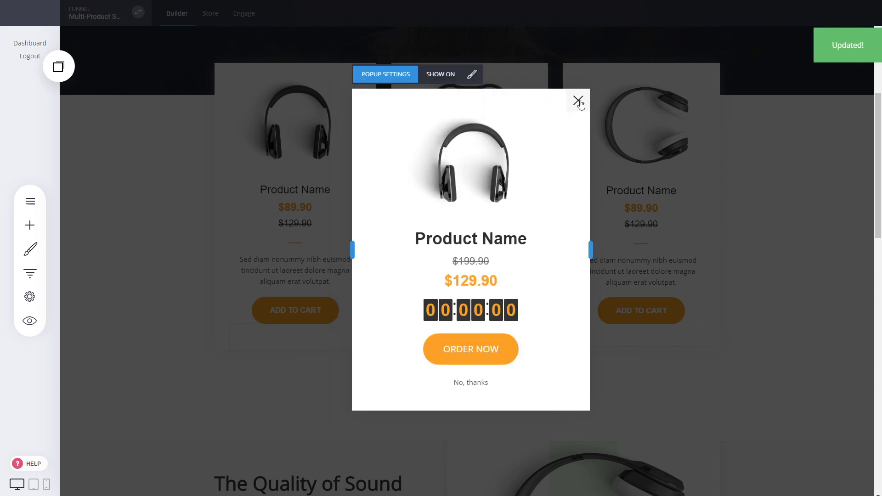
pyautogui.click(578, 100)
# Make the first product's Add to Cart link show the popup Upsell 1 after adding to the cart, and save the page.
pyautogui.click(299, 315)
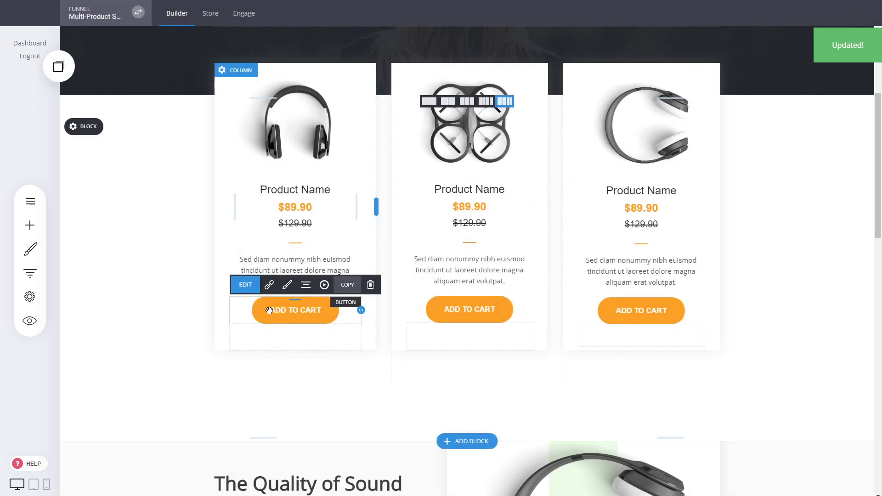
pyautogui.click(269, 288)
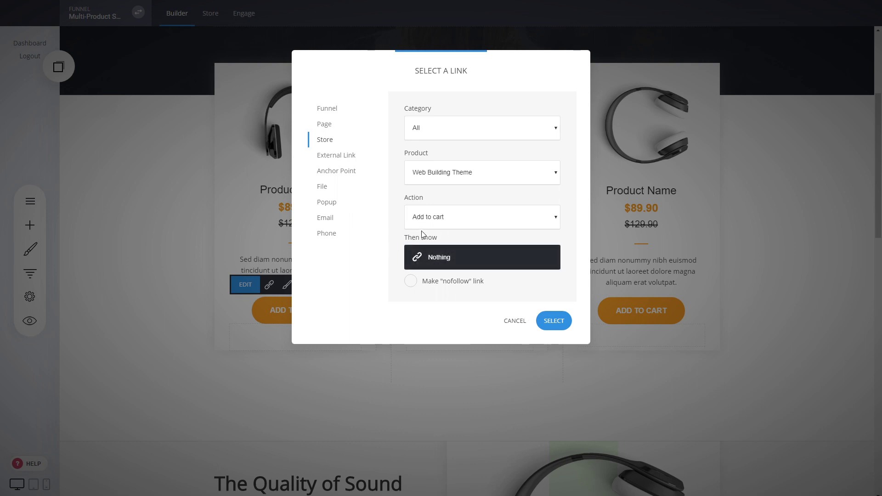
pyautogui.click(440, 261)
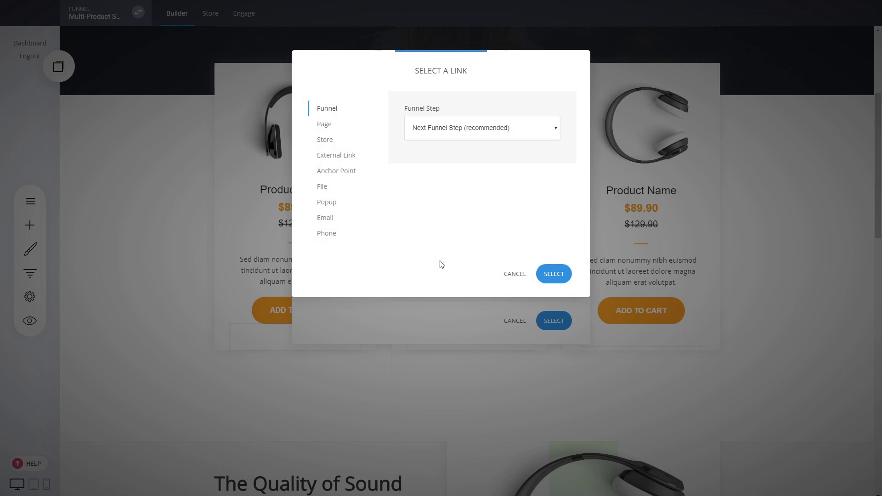
pyautogui.click(337, 201)
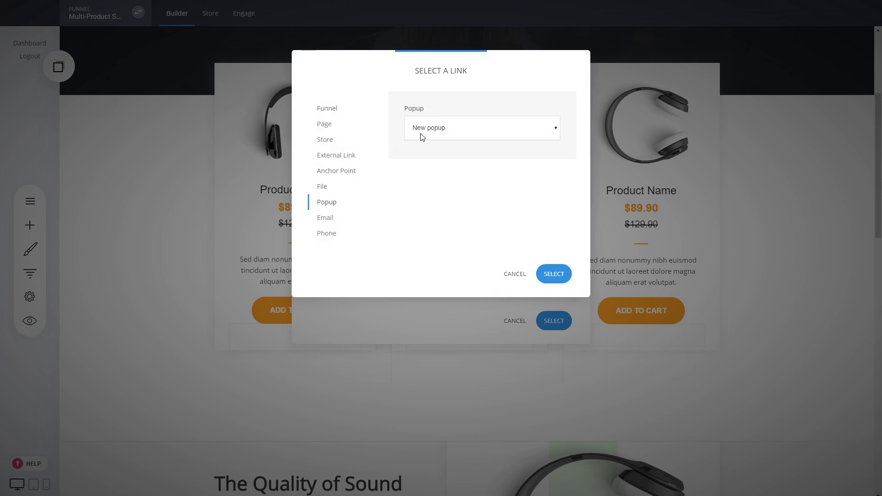
pyautogui.click(437, 132)
pyautogui.click(432, 153)
pyautogui.click(554, 274)
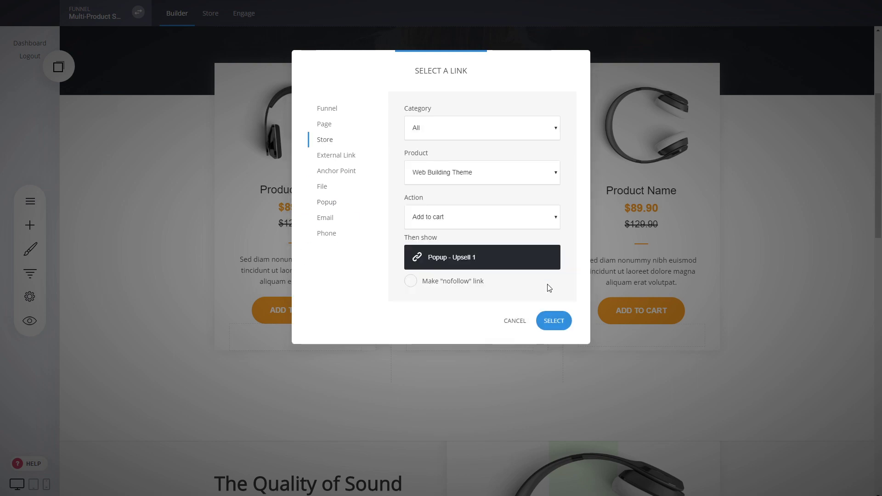
pyautogui.click(557, 327)
pyautogui.click(560, 327)
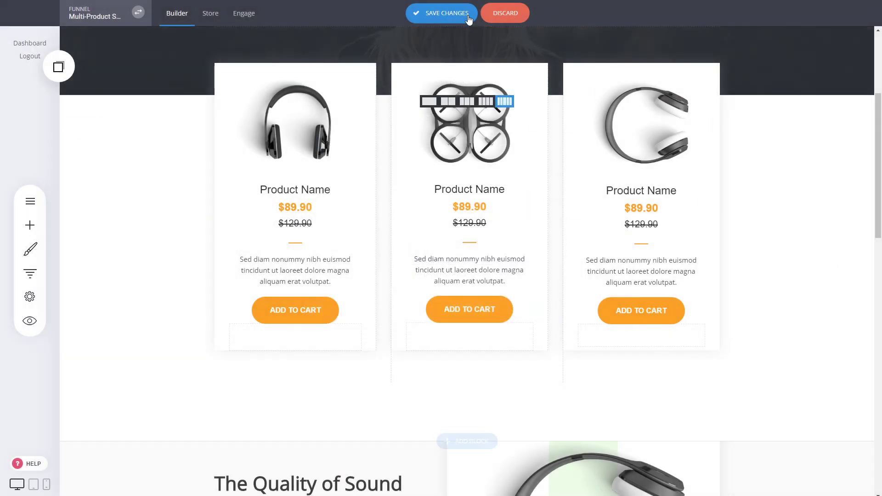
pyautogui.click(458, 13)
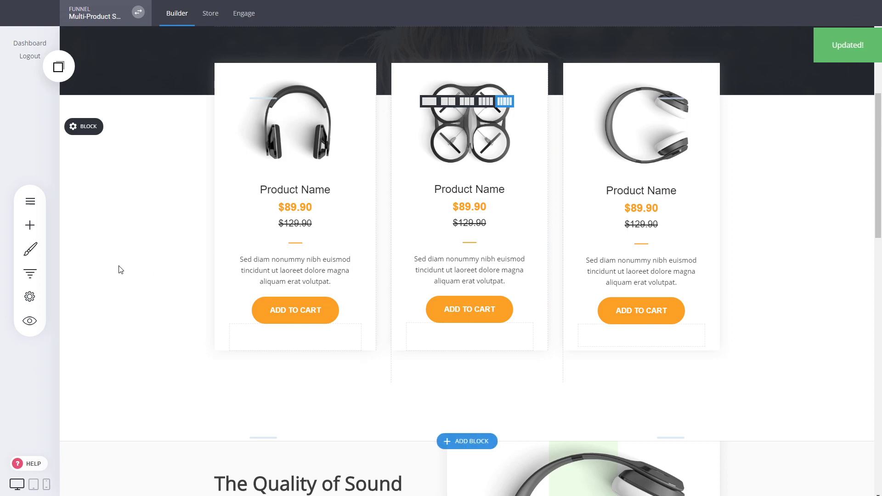
# Preview the page, test the upsell popup through the first product's Add to Cart button and close the popup.
pyautogui.click(30, 321)
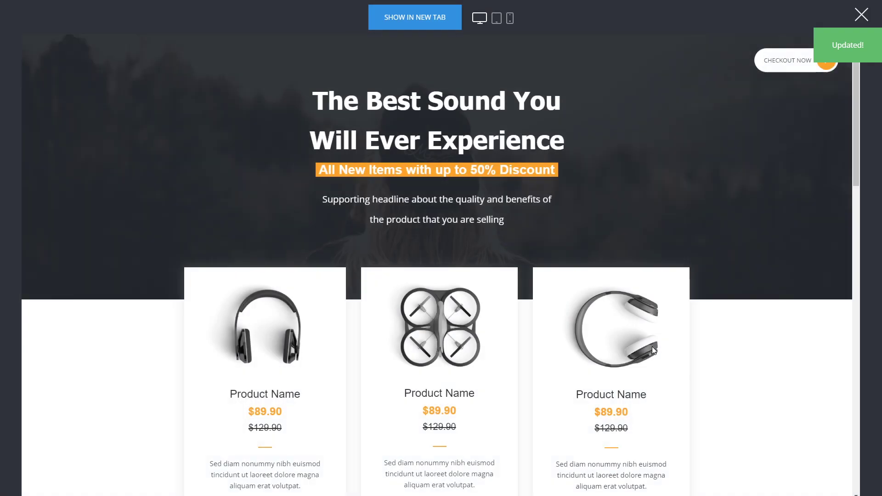
pyautogui.scroll(-4, 379, 248)
pyautogui.scroll(-1, 373, 243)
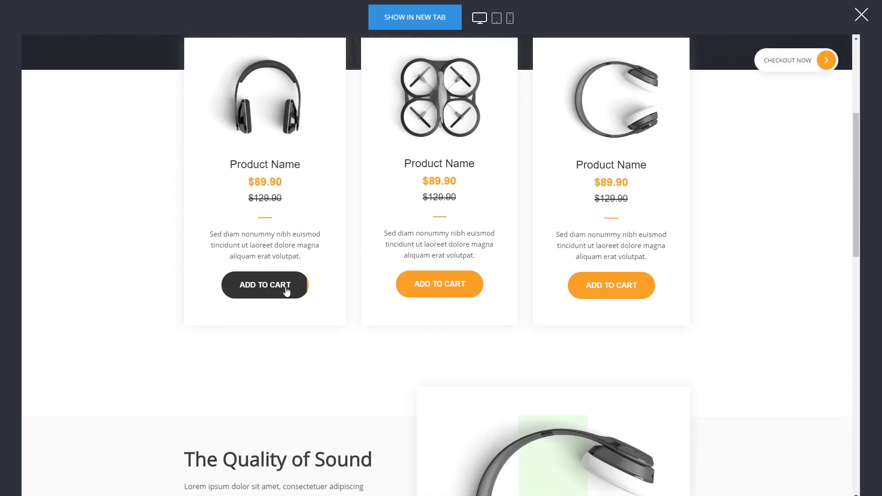
pyautogui.click(285, 287)
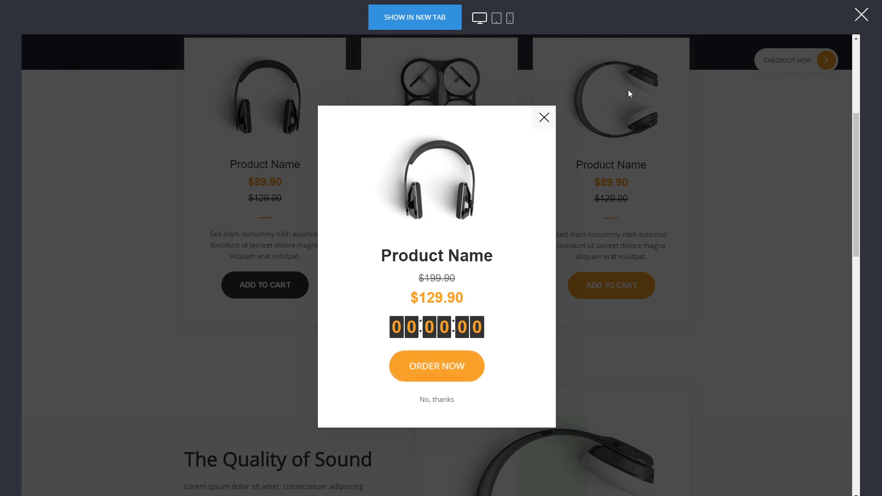
pyautogui.click(541, 119)
# Open the checkout page through the Checkout Now link in the preview and examine its form and footer.
pyautogui.scroll(5, 404, 262)
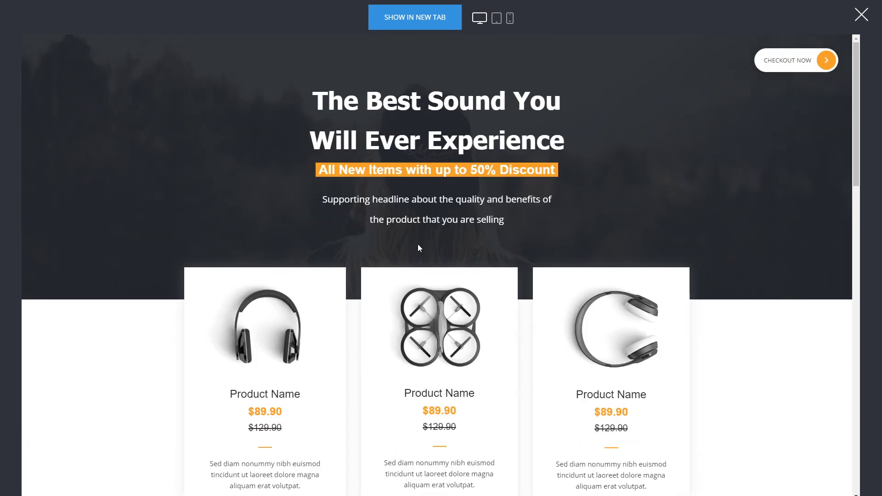
pyautogui.scroll(-3, 440, 231)
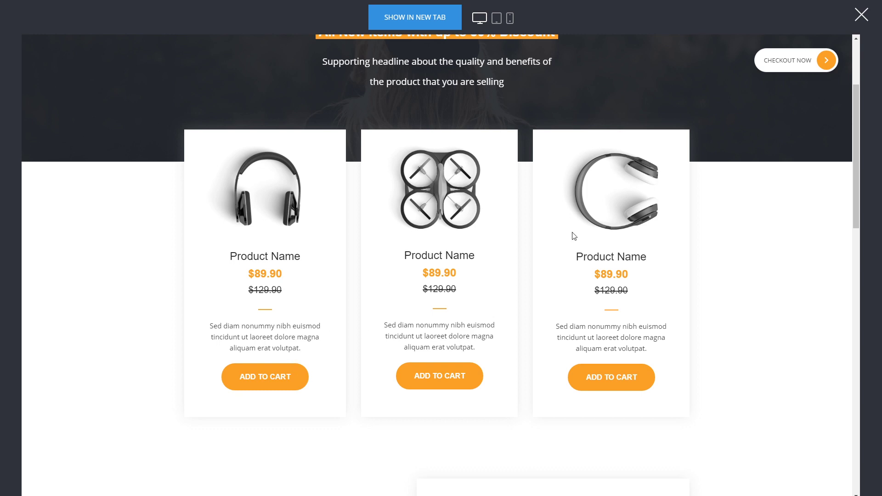
pyautogui.click(814, 65)
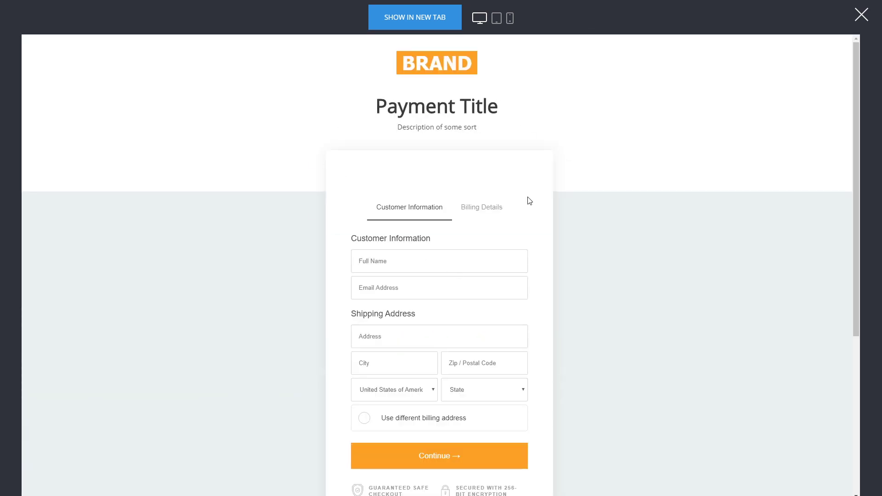
pyautogui.scroll(-5, 667, 196)
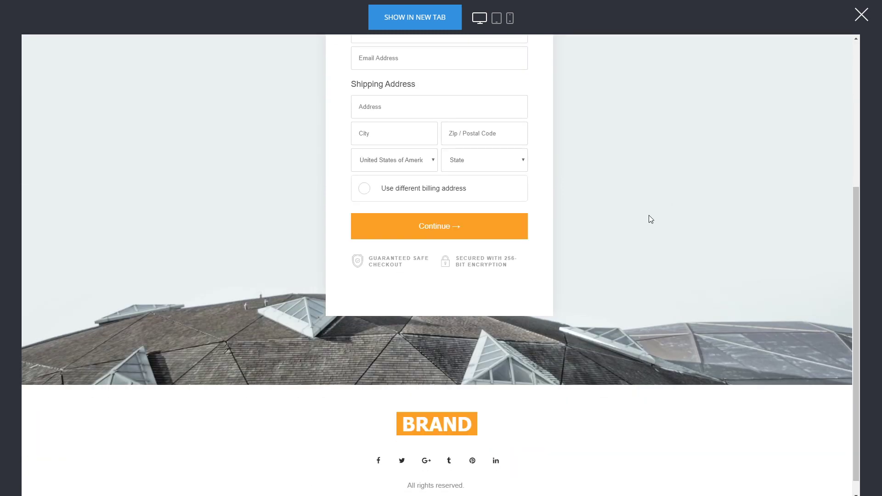
pyautogui.scroll(5, 649, 219)
# Fill in the previewed checkout form with sample customer and shipping details, continue to the billing details and close the preview.
pyautogui.click(400, 266)
pyautogui.click(406, 286)
pyautogui.click(407, 287)
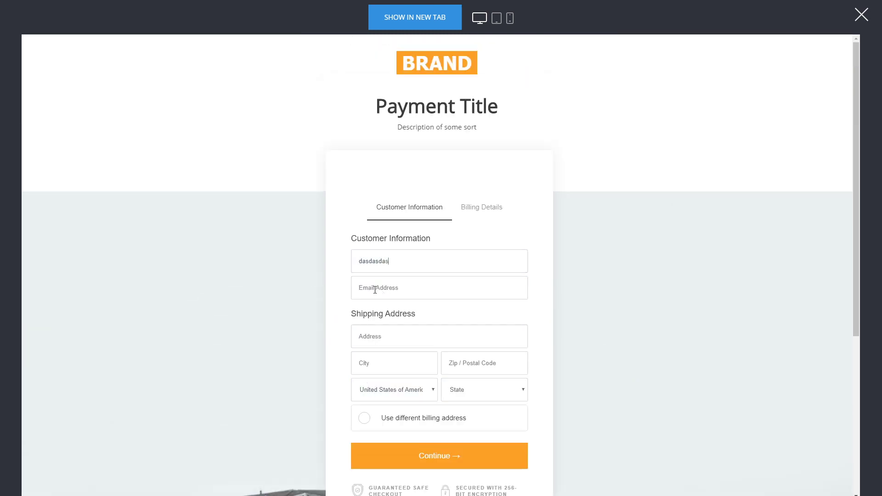
pyautogui.write('dsadasa@domain.com')
pyautogui.hotkey('ctrl', 'a')
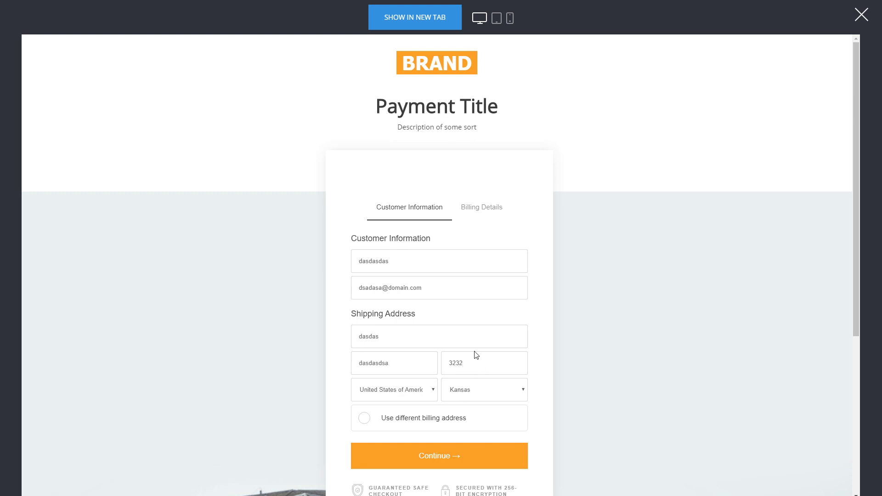
pyautogui.click(449, 463)
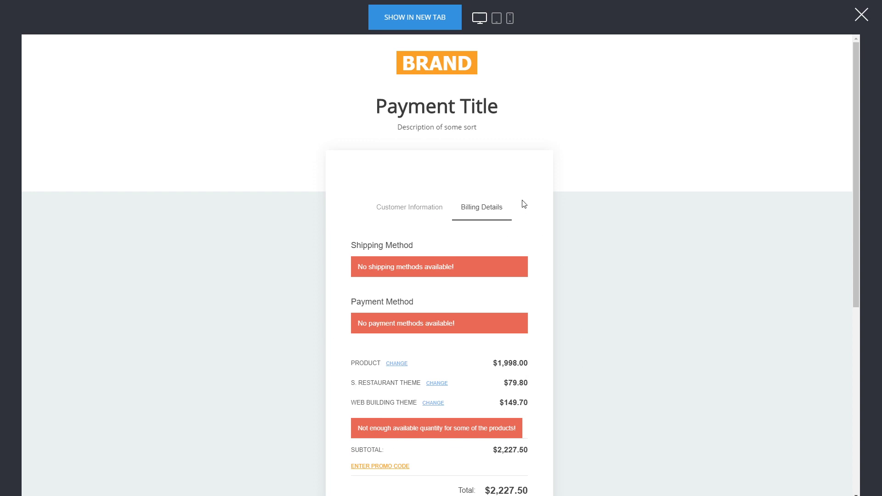
pyautogui.scroll(-2, 524, 204)
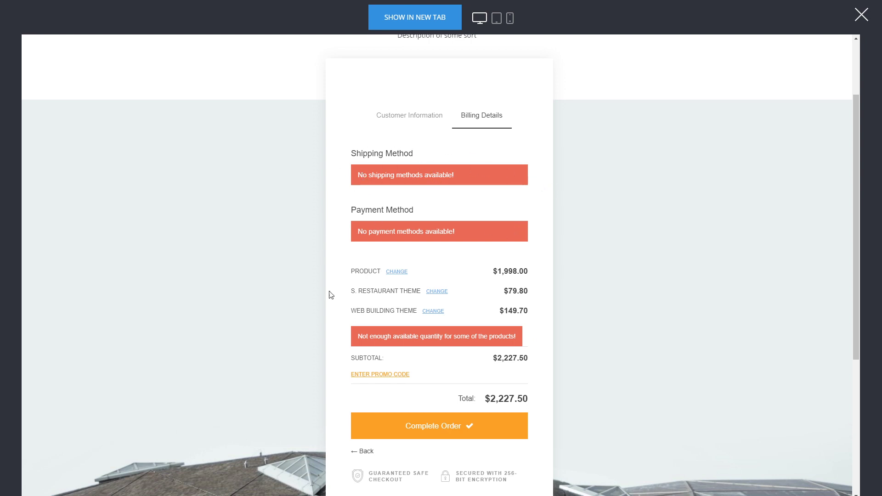
pyautogui.click(858, 19)
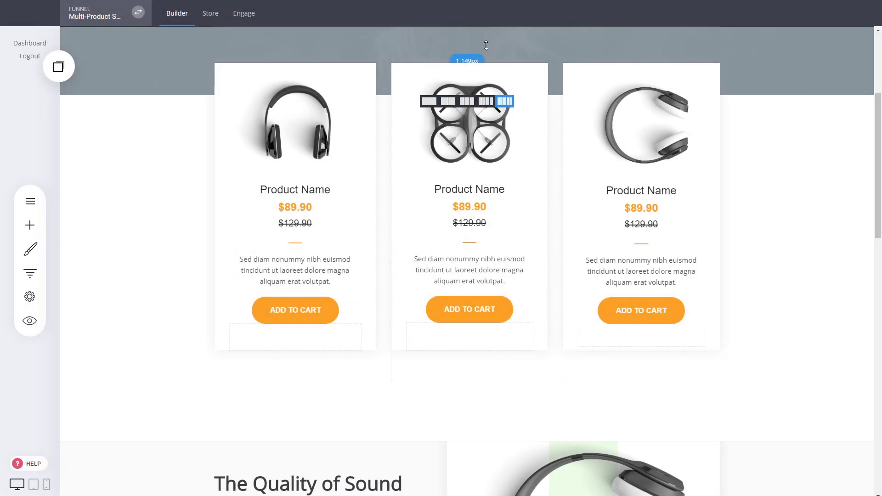
# Open the store settings and examine the shipping options and the available payment methods.
pyautogui.click(212, 15)
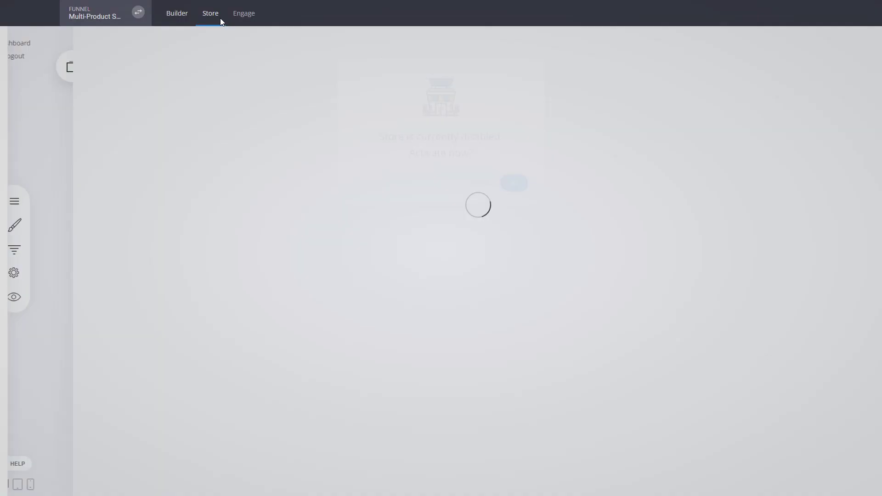
pyautogui.click(533, 192)
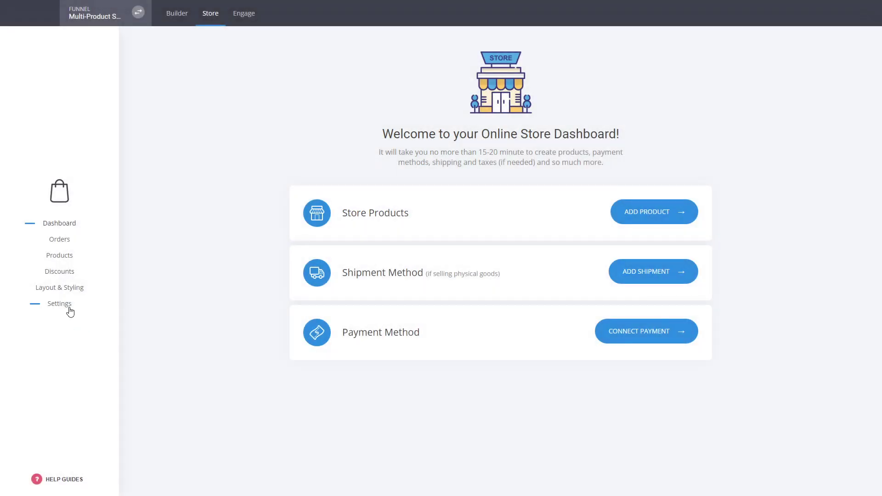
pyautogui.click(69, 308)
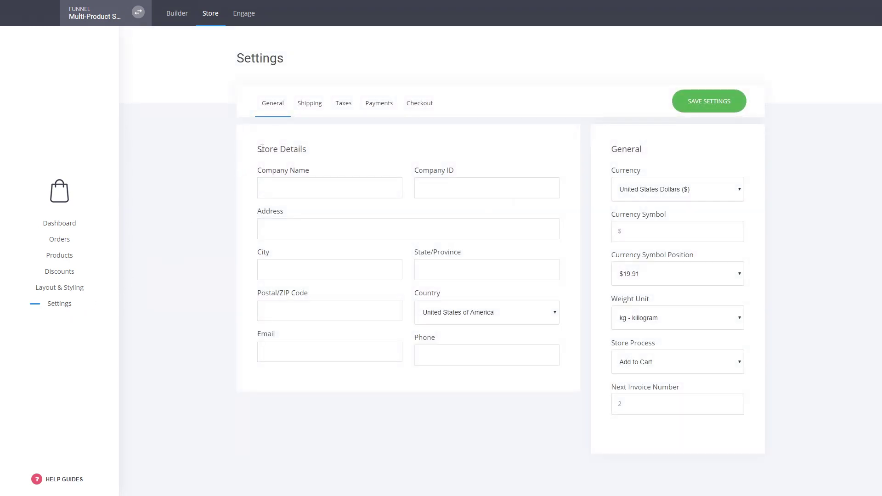
pyautogui.click(310, 110)
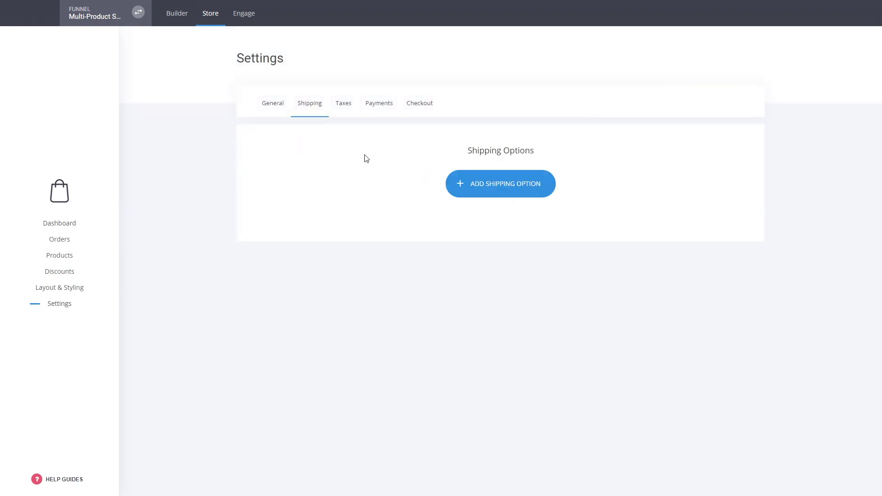
pyautogui.click(367, 108)
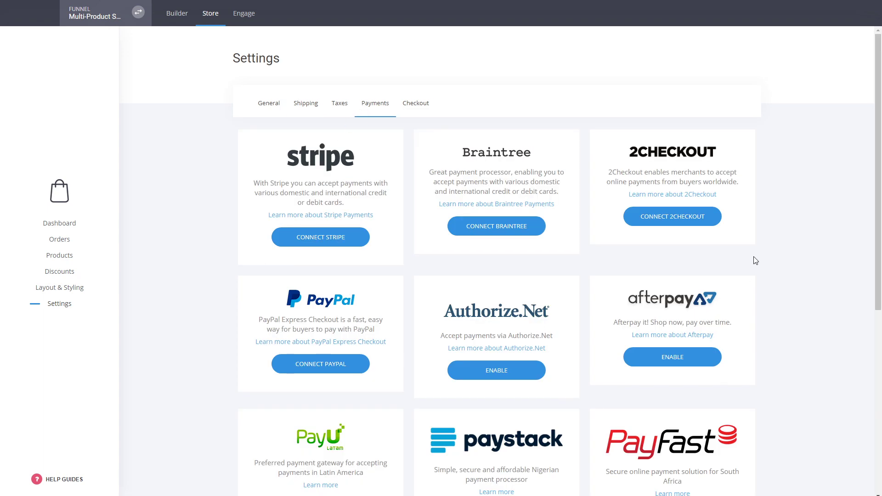
pyautogui.scroll(-6, 373, 404)
pyautogui.scroll(5, 605, 213)
pyautogui.scroll(-5, 688, 398)
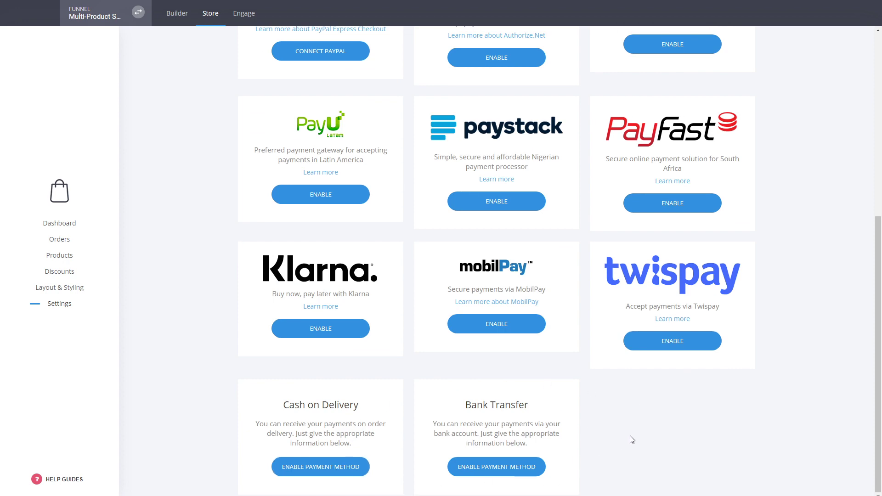
# Open a blank Service product, examine its recurring subscription options, and return to the product list without saving.
pyautogui.click(56, 256)
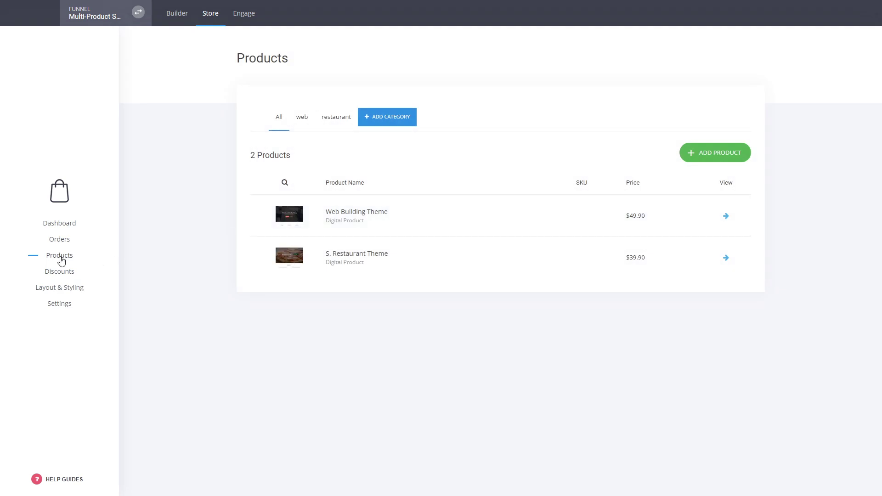
pyautogui.click(693, 157)
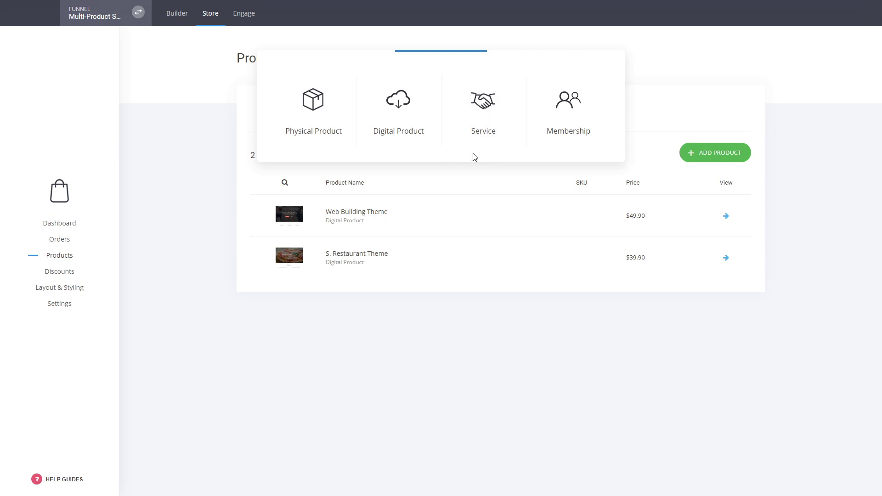
pyautogui.click(492, 140)
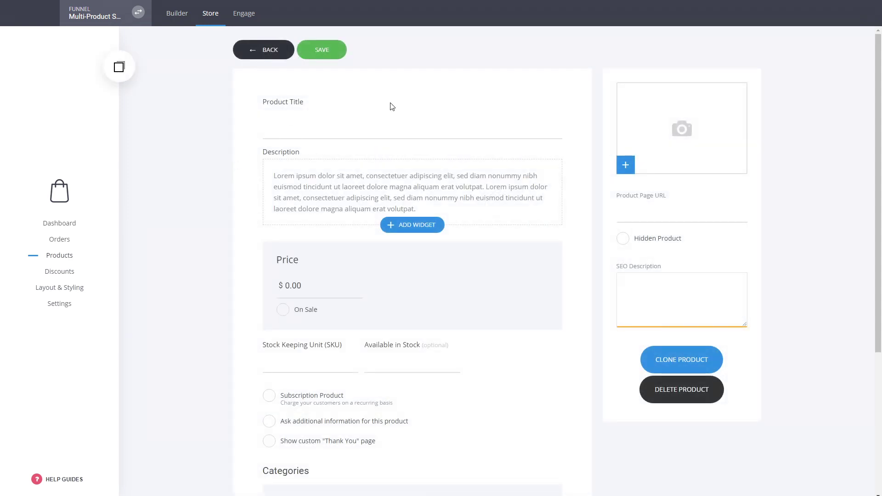
pyautogui.click(308, 405)
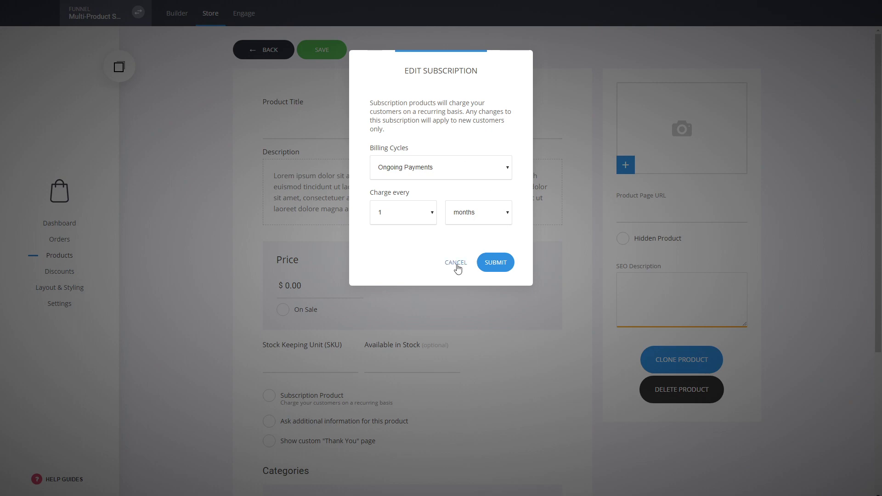
pyautogui.click(458, 266)
pyautogui.click(282, 51)
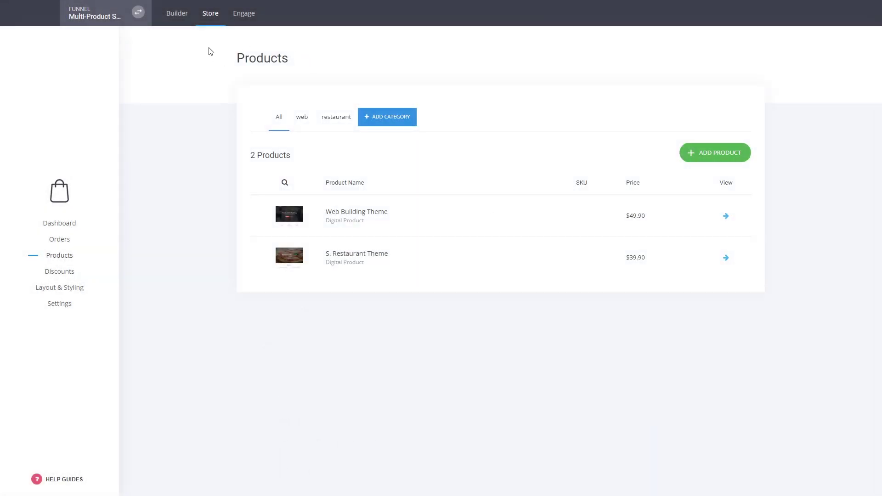
# Return to the page builder and review the multi-product page from its headline down to the footer.
pyautogui.click(183, 20)
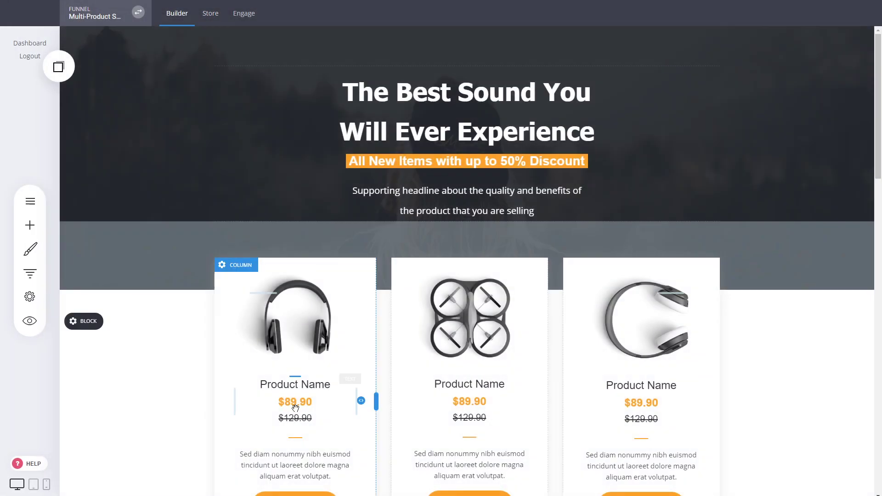
pyautogui.scroll(-2, 604, 393)
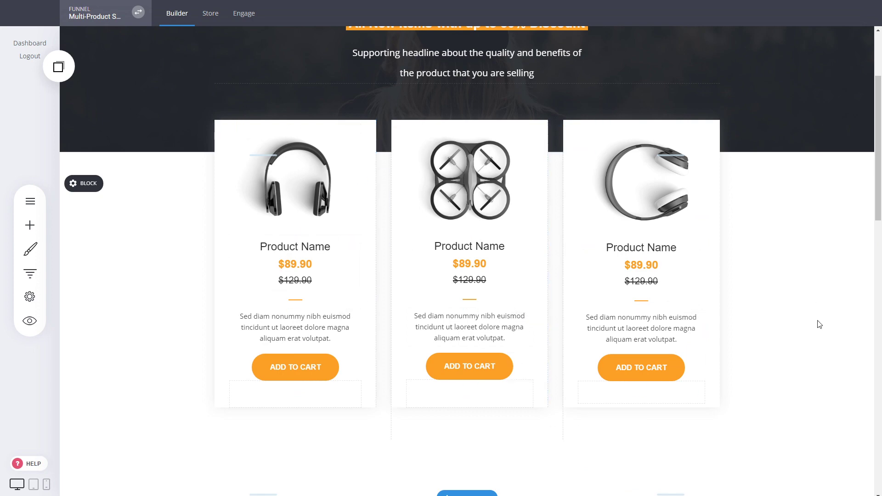
pyautogui.scroll(-10, 816, 324)
pyautogui.scroll(4, 811, 323)
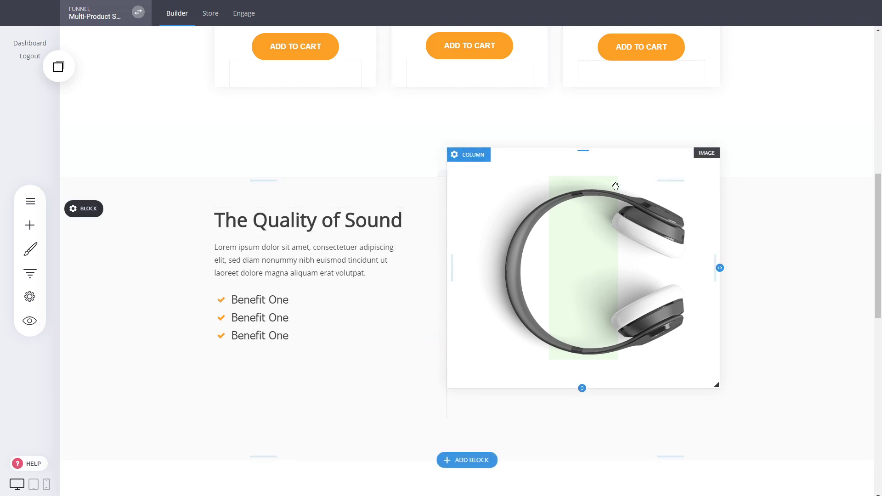
pyautogui.scroll(5, 285, 246)
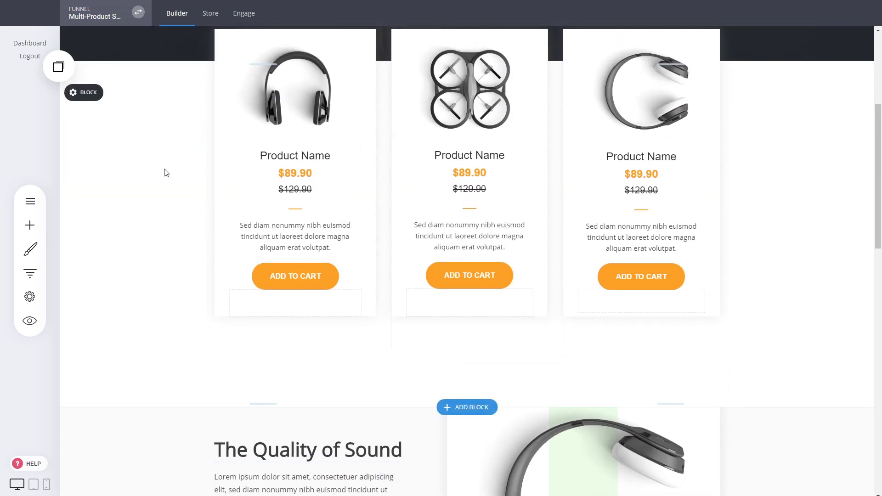
pyautogui.moveTo(879, 182); pyautogui.dragTo(880, 122)
pyautogui.scroll(1, 805, 353)
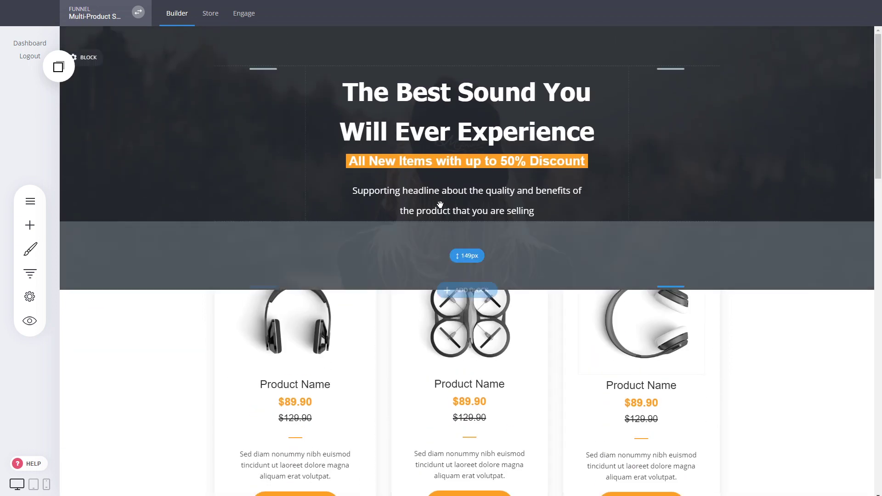
pyautogui.scroll(-3, 880, 81)
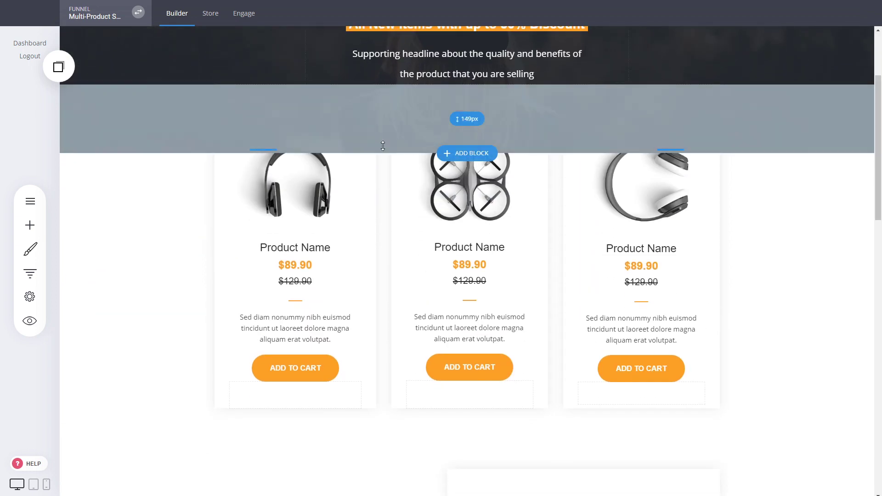
pyautogui.scroll(-8, 537, 243)
pyautogui.scroll(6, 397, 344)
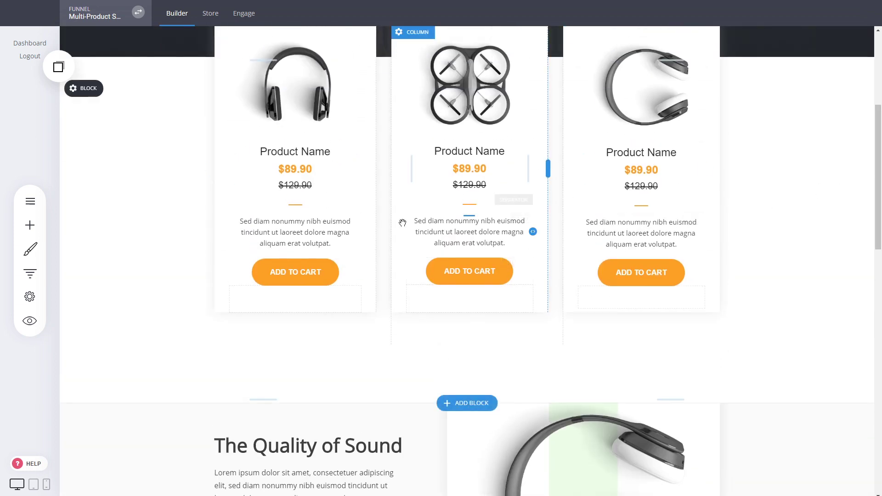
pyautogui.scroll(-15, 481, 214)
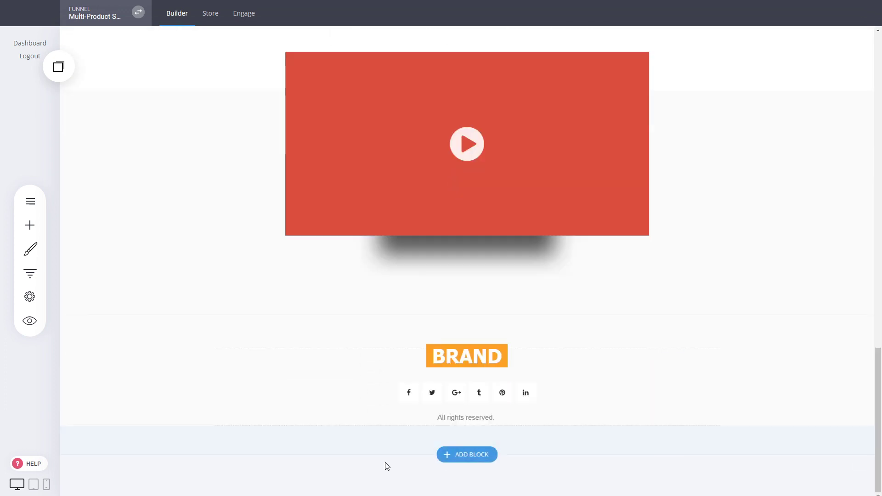
pyautogui.scroll(15, 81, 287)
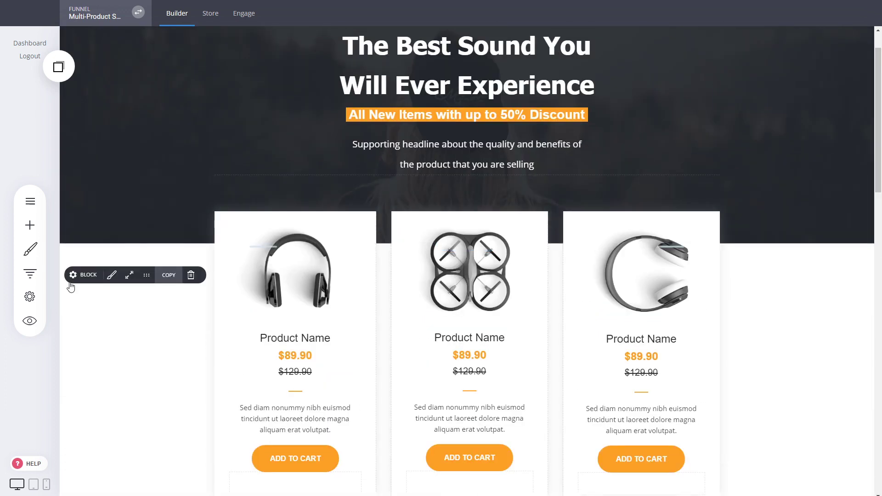
# View the step list of the Multi-Product Sales Funnel, close it and return to the product cards.
pyautogui.click(30, 273)
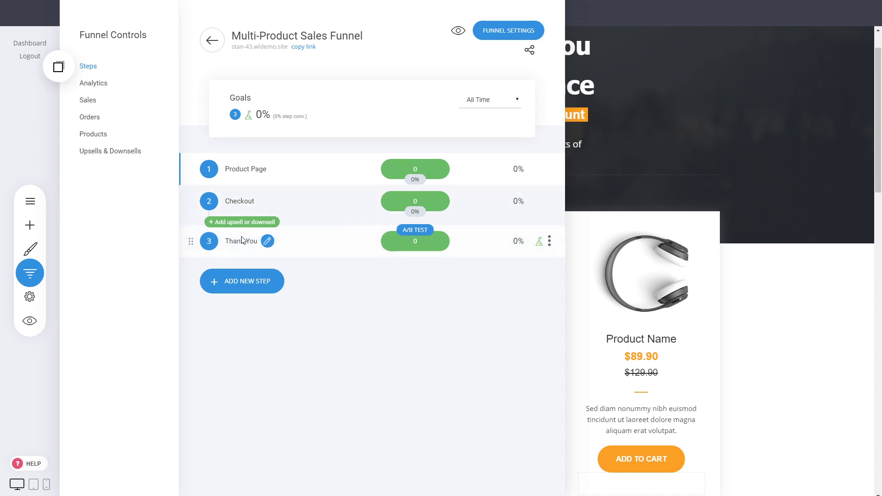
pyautogui.click(768, 215)
pyautogui.scroll(-4, 822, 251)
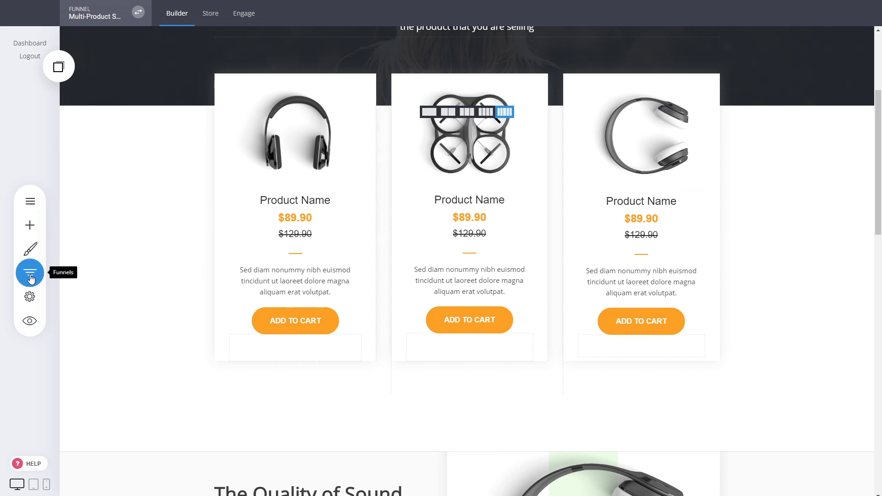
# Create a funnel from the six-step Sales / Product course template with dedicated course pages, named Multi-Product with Dedicated Pages.
pyautogui.click(138, 12)
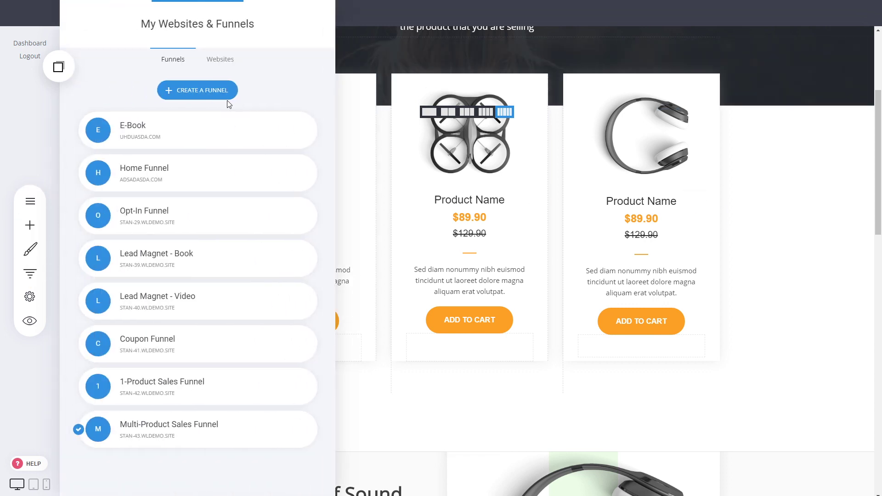
pyautogui.click(218, 91)
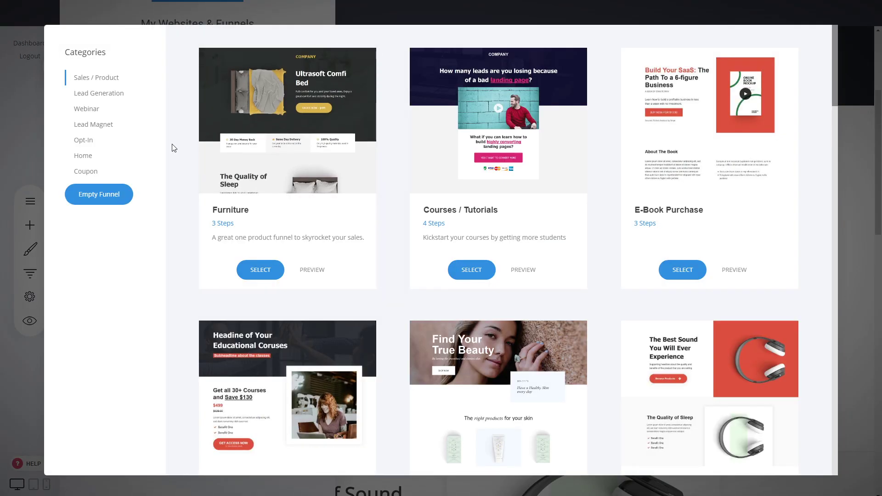
pyautogui.scroll(-15, 393, 247)
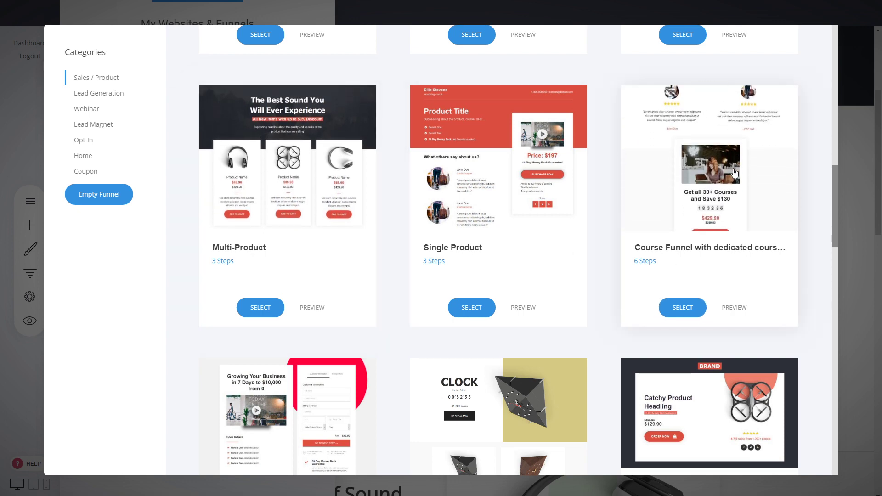
pyautogui.click(684, 309)
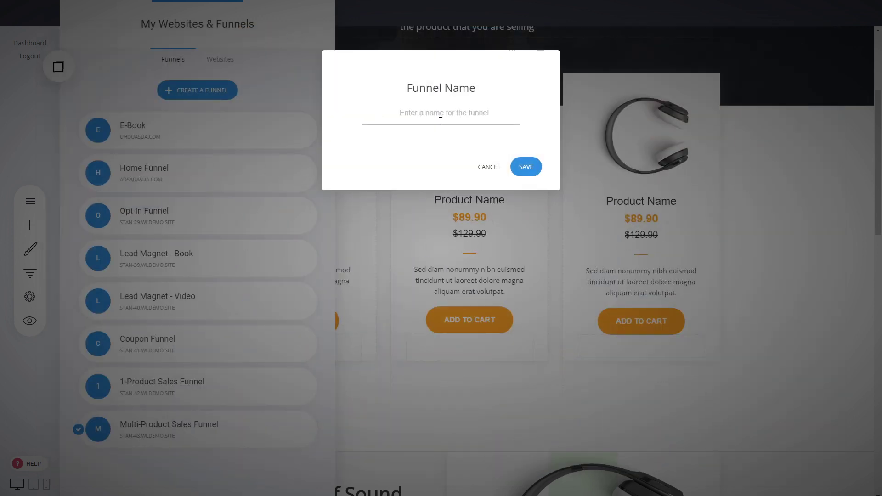
pyautogui.write('Multi-Product with Dedicated Pages')
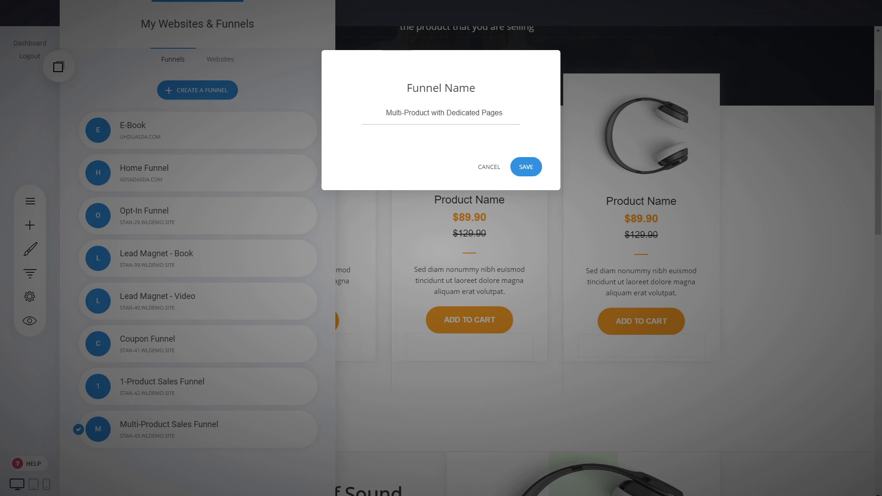
pyautogui.press('Return')
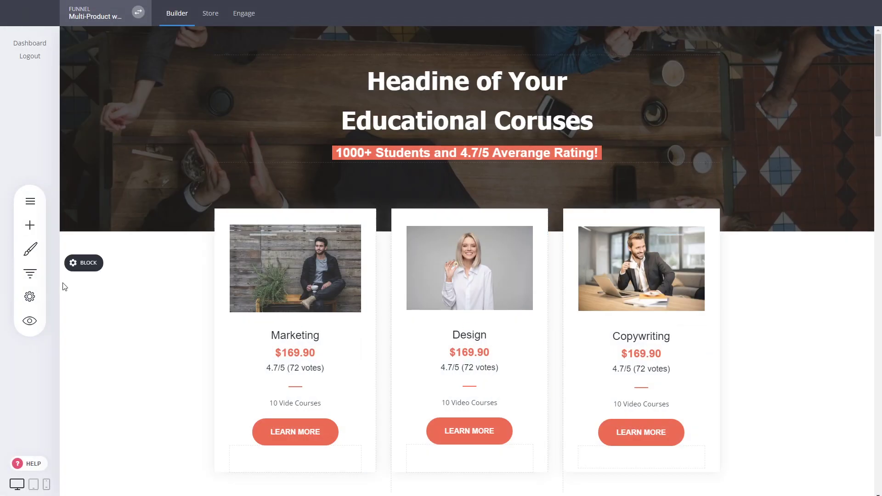
# Examine the new funnel's steps, including its three course pages, and return to its product page.
pyautogui.click(22, 275)
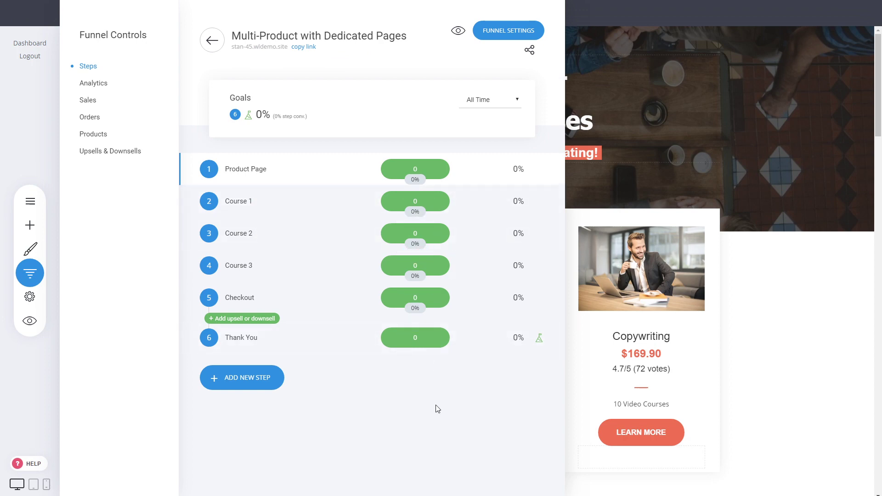
pyautogui.click(764, 267)
pyautogui.moveTo(879, 94)
pyautogui.mouseDown()
pyautogui.moveTo(880, 138)
pyautogui.moveTo(880, 75)
pyautogui.moveTo(880, 400)
pyautogui.moveTo(880, 96)
pyautogui.mouseUp()
pyautogui.scroll(1, 781, 328)
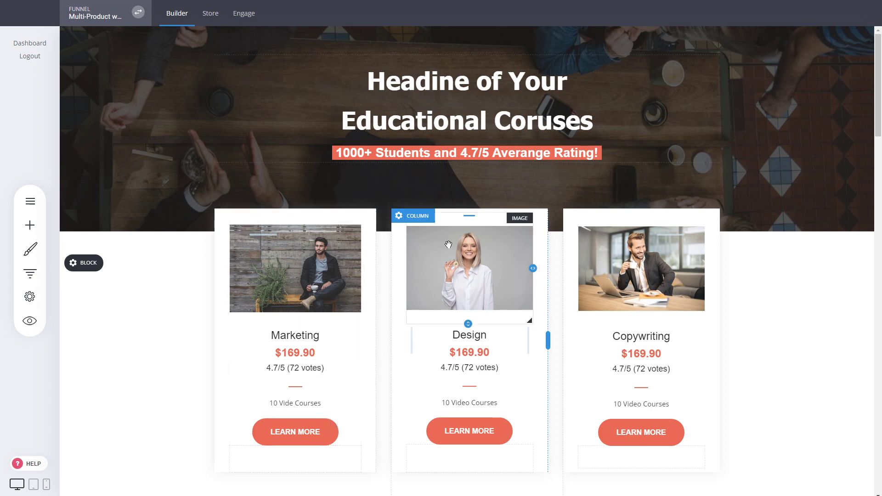
# Correct the misspelled course line on the Marketing card to read 10 Video Courses.
pyautogui.click(288, 404)
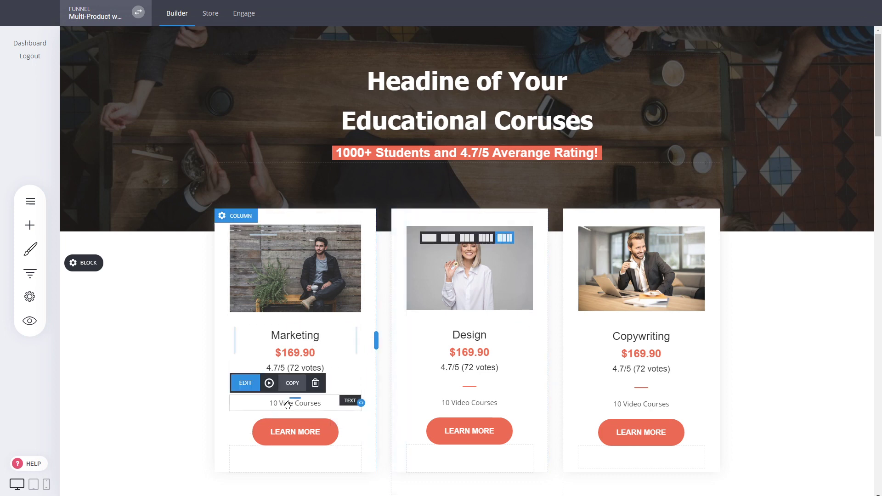
pyautogui.click(294, 405)
pyautogui.write('o')
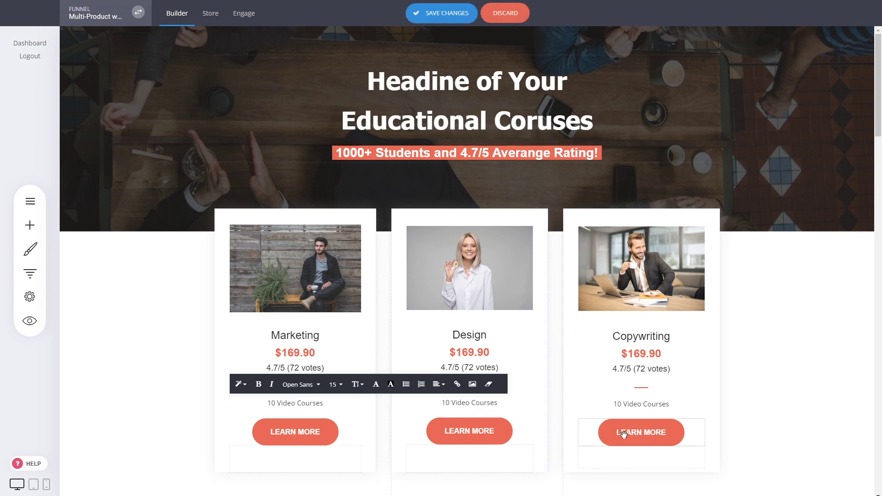
pyautogui.click(776, 382)
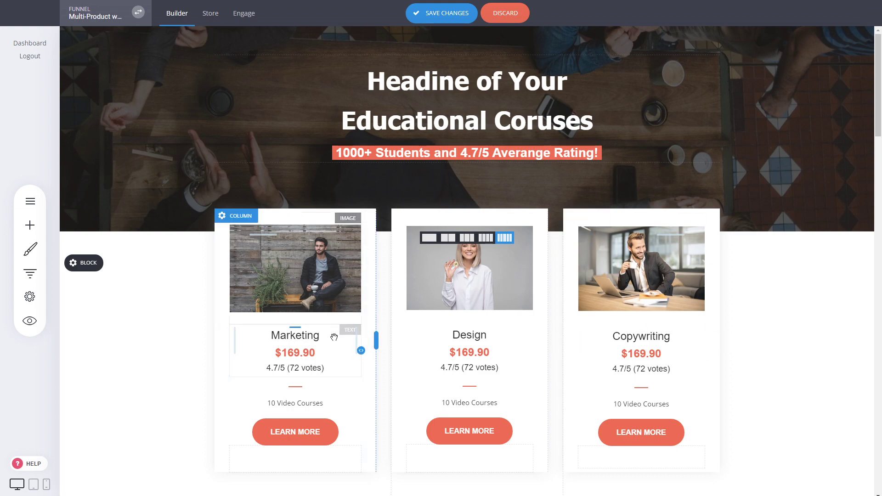
# Link the Marketing card's Learn More button to its dedicated course page in the funnel.
pyautogui.scroll(-2, 320, 331)
pyautogui.click(296, 342)
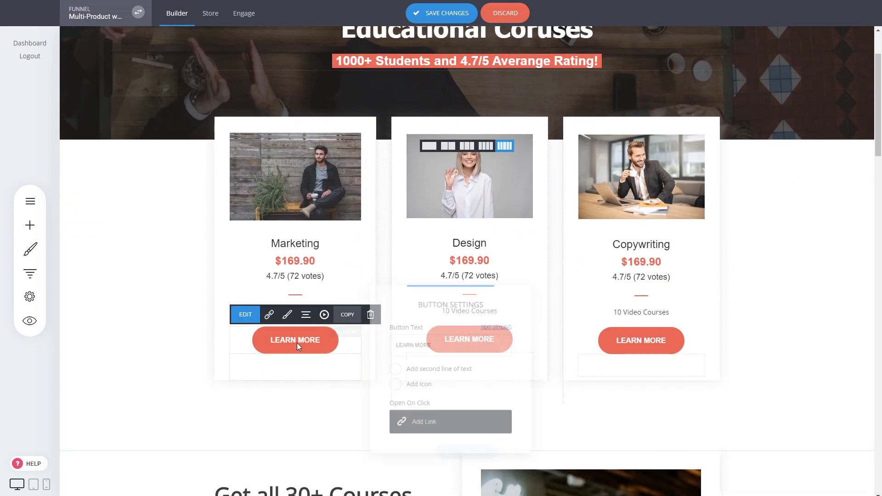
pyautogui.click(429, 428)
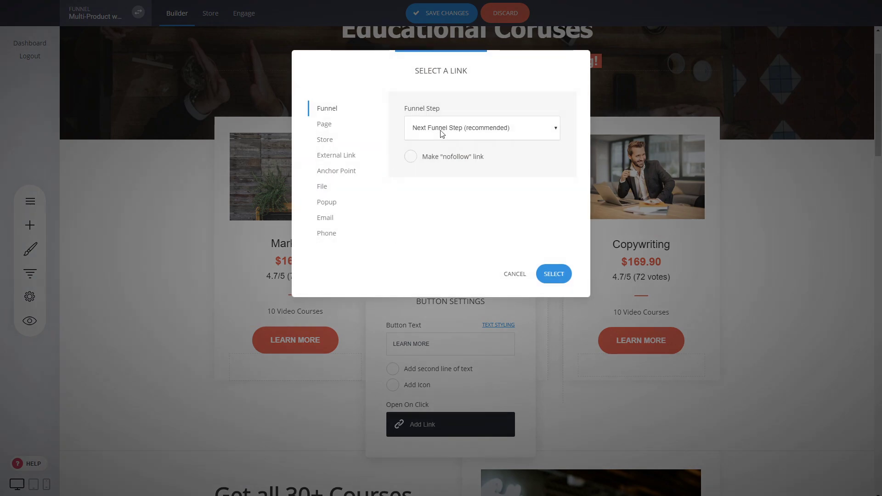
pyautogui.click(432, 163)
pyautogui.click(553, 274)
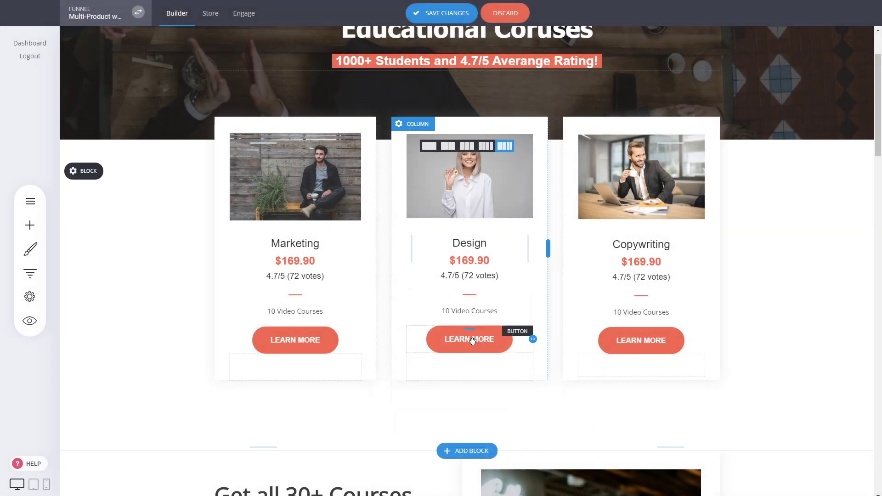
# Link the Copywriting card's Learn More button to a course page among the funnel steps.
pyautogui.click(472, 340)
pyautogui.click(594, 423)
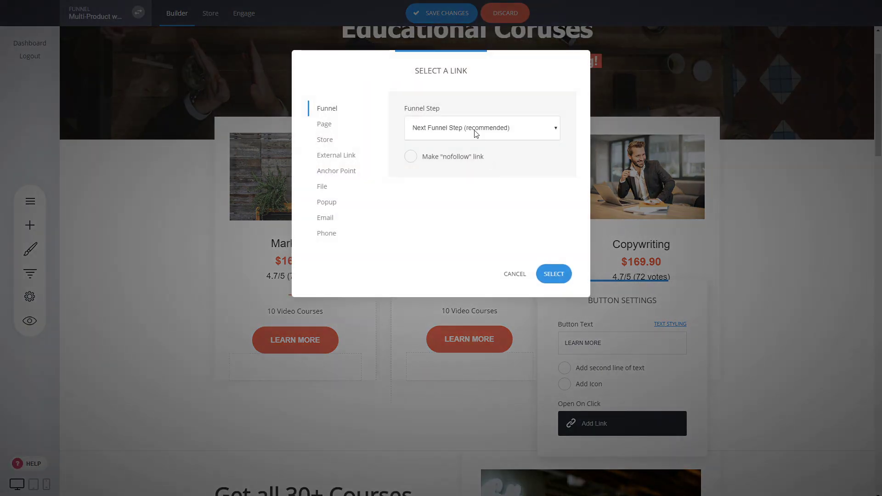
pyautogui.click(482, 214)
pyautogui.click(594, 294)
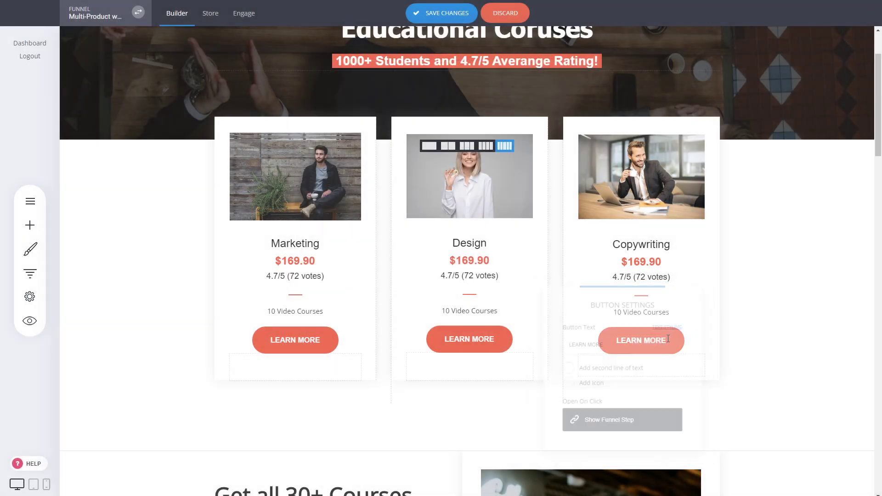
pyautogui.click(672, 335)
# Link the Design card's Learn More button to the Course 3 funnel step and save the product page.
pyautogui.click(469, 339)
pyautogui.click(474, 426)
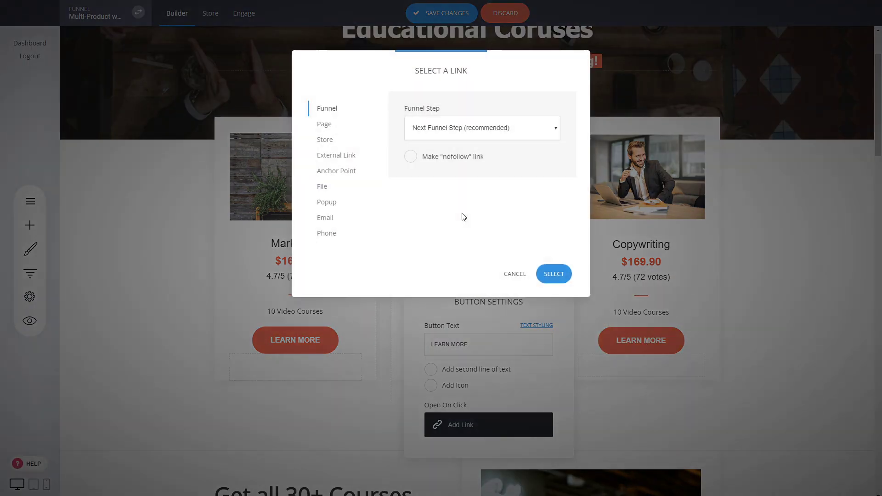
pyautogui.click(447, 193)
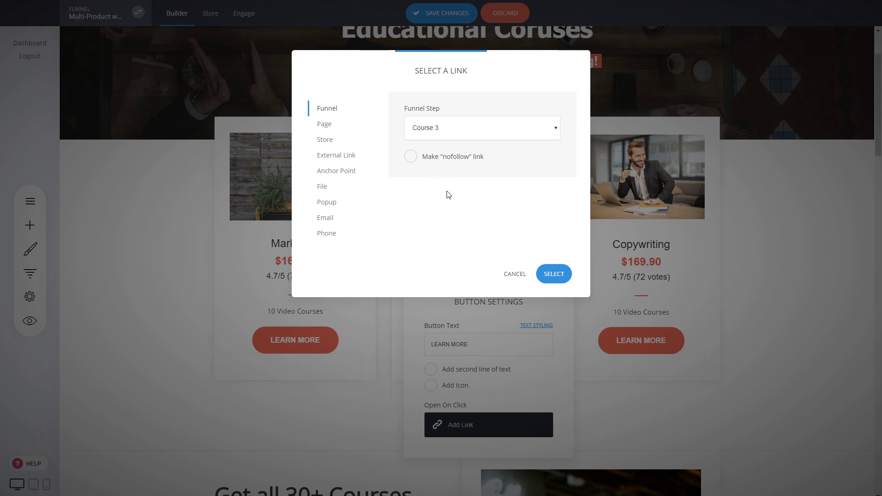
pyautogui.click(554, 275)
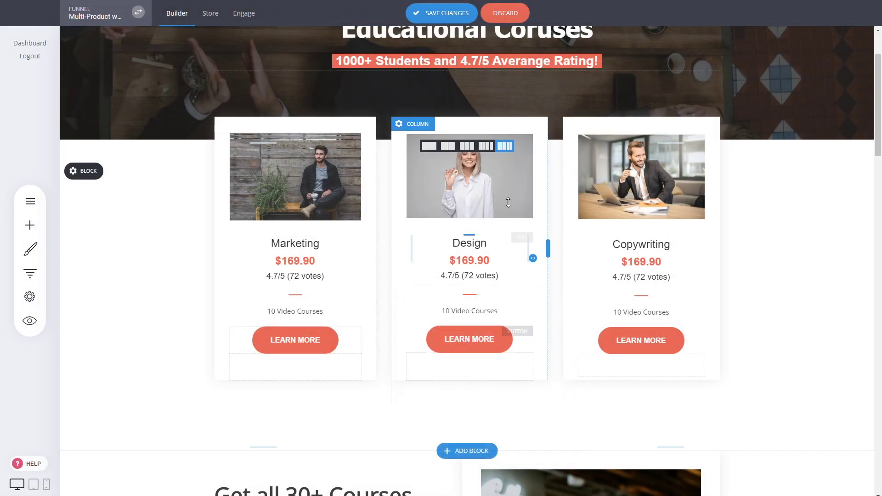
pyautogui.click(444, 14)
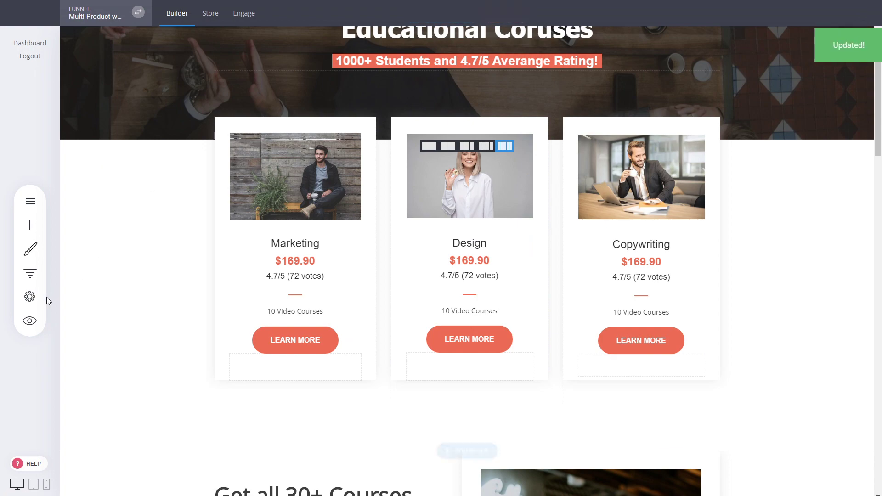
# Open the Course 1 page and review its price box, testimonials and enrolment offer, plus the funnel's step list.
pyautogui.click(30, 273)
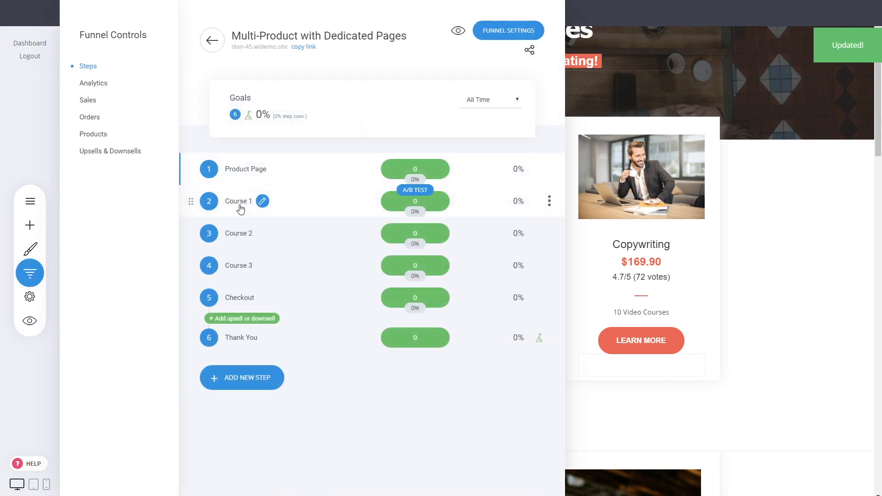
pyautogui.click(240, 206)
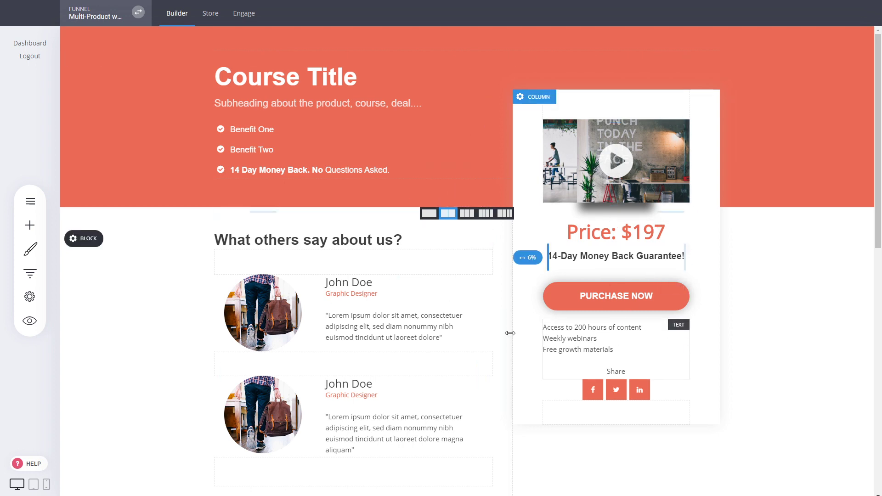
pyautogui.click(659, 236)
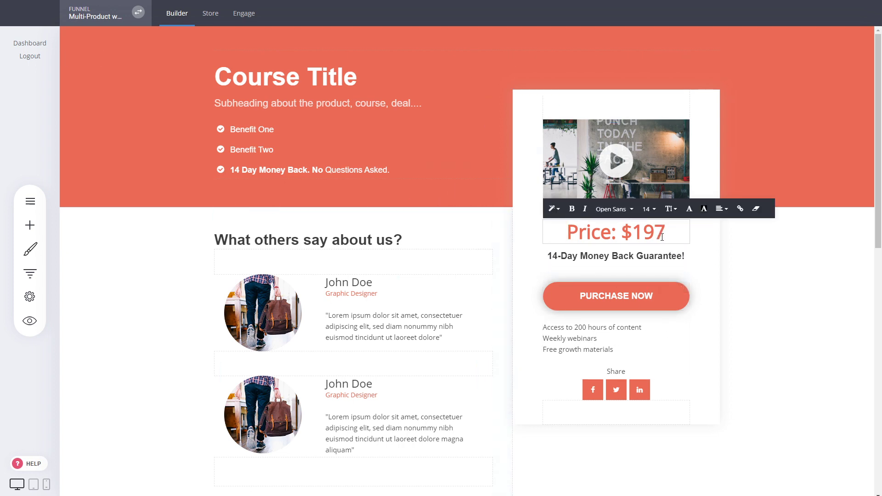
pyautogui.click(798, 309)
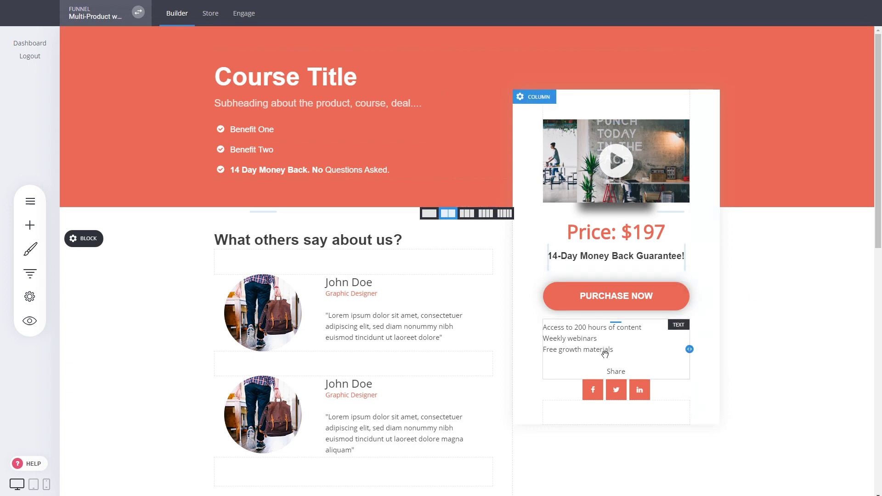
pyautogui.scroll(-5, 556, 306)
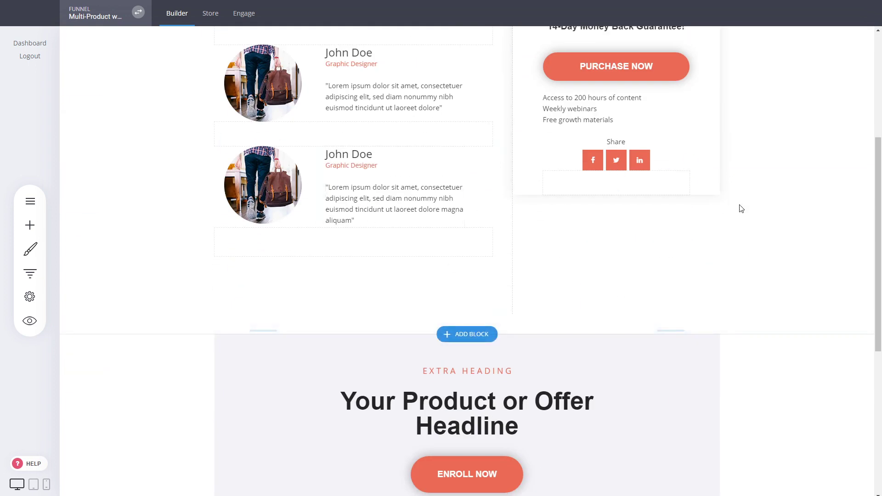
pyautogui.scroll(-4, 531, 338)
pyautogui.scroll(9, 770, 356)
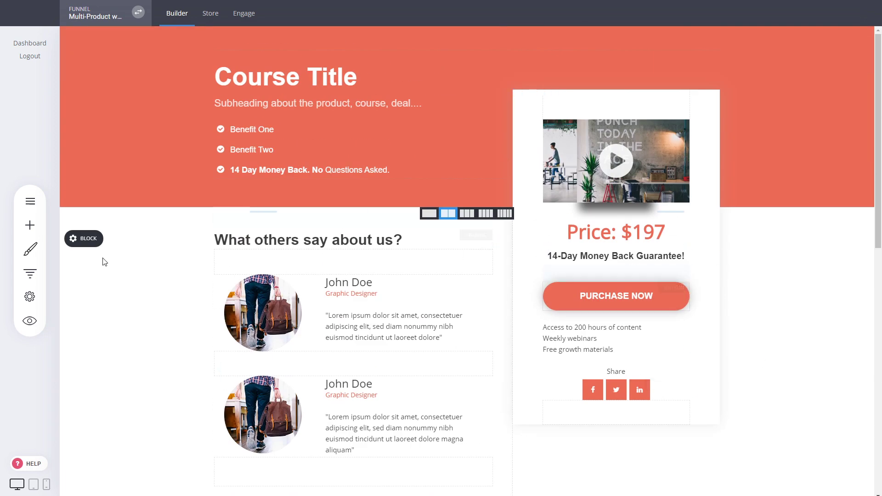
pyautogui.click(30, 273)
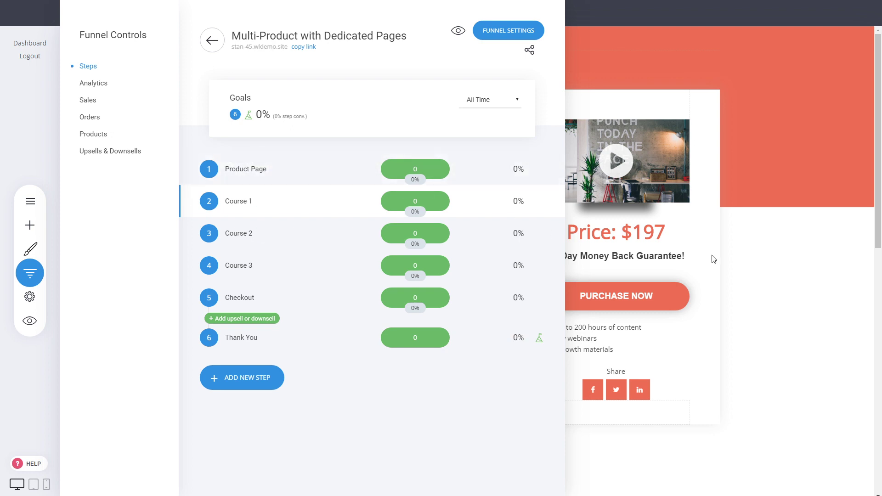
pyautogui.click(765, 268)
# Set the Purchase Now button's link to add the store product Web Building Theme to the cart.
pyautogui.moveTo(607, 301)
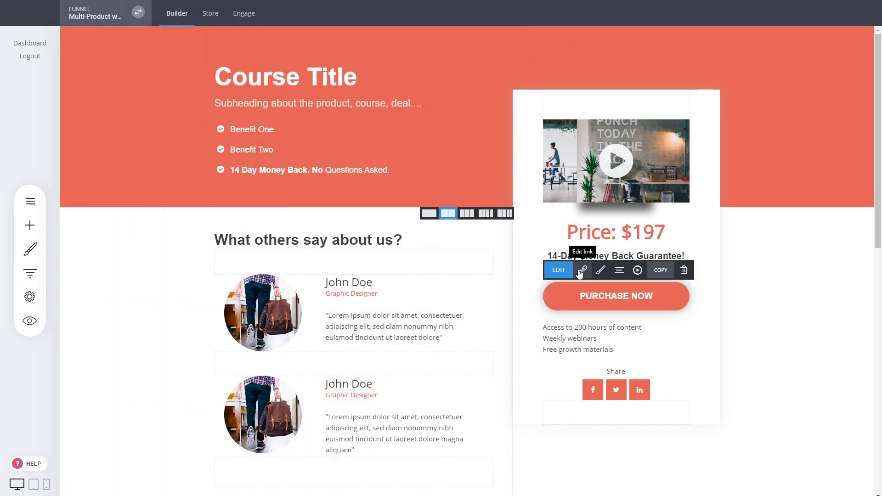
pyautogui.click(581, 272)
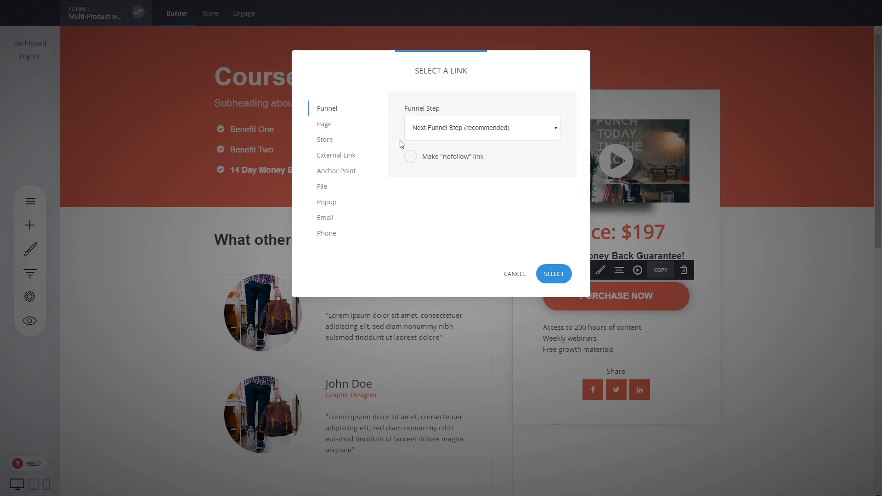
pyautogui.click(331, 142)
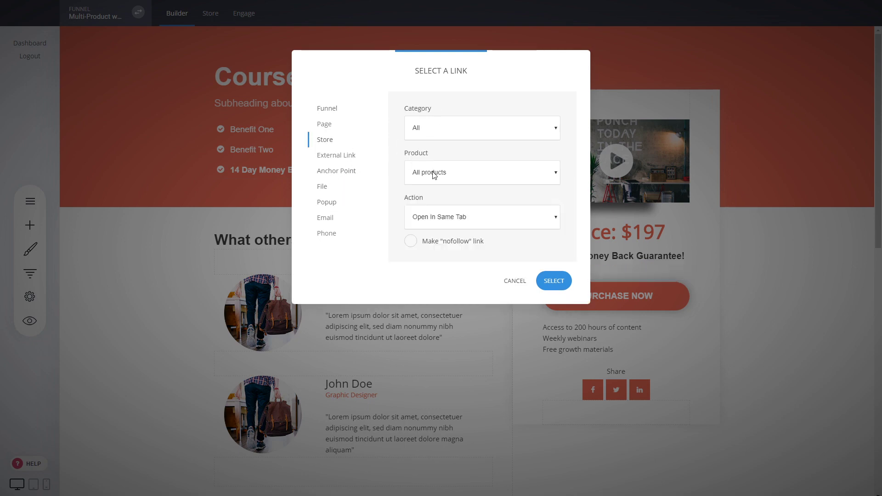
pyautogui.click(433, 212)
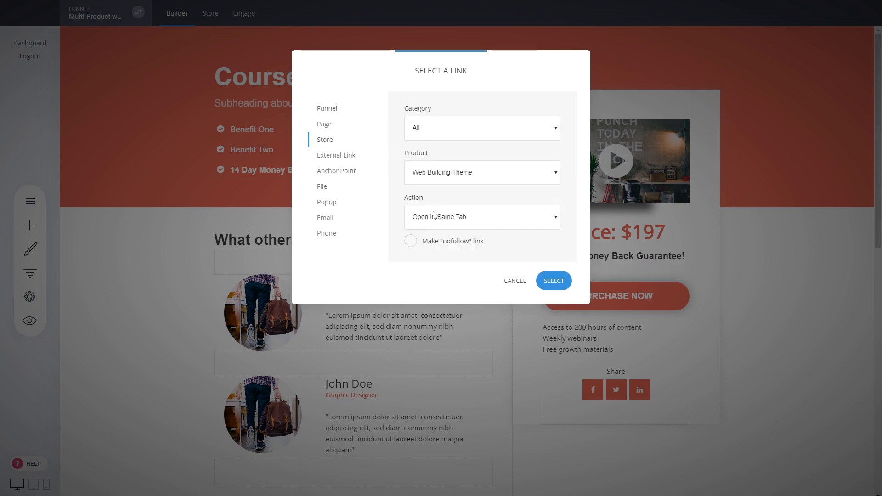
pyautogui.click(432, 253)
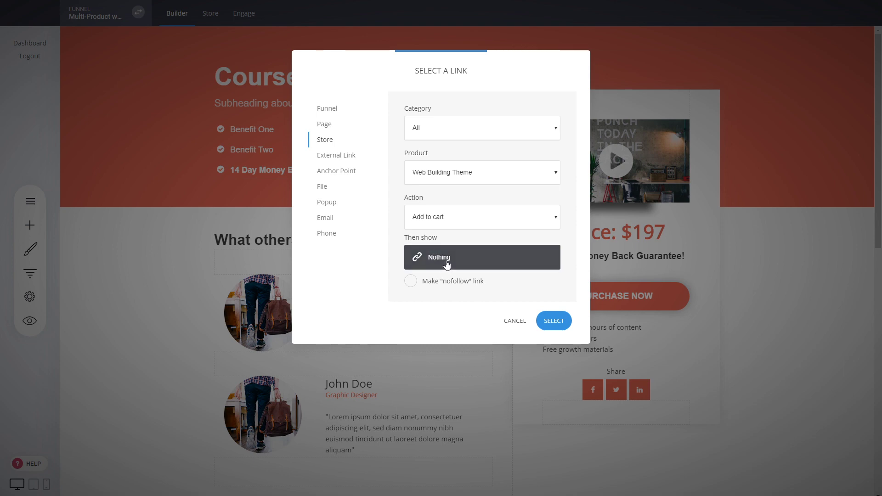
# Make the Purchase Now button show the Checkout funnel step after adding to cart, and save the course page.
pyautogui.click(446, 262)
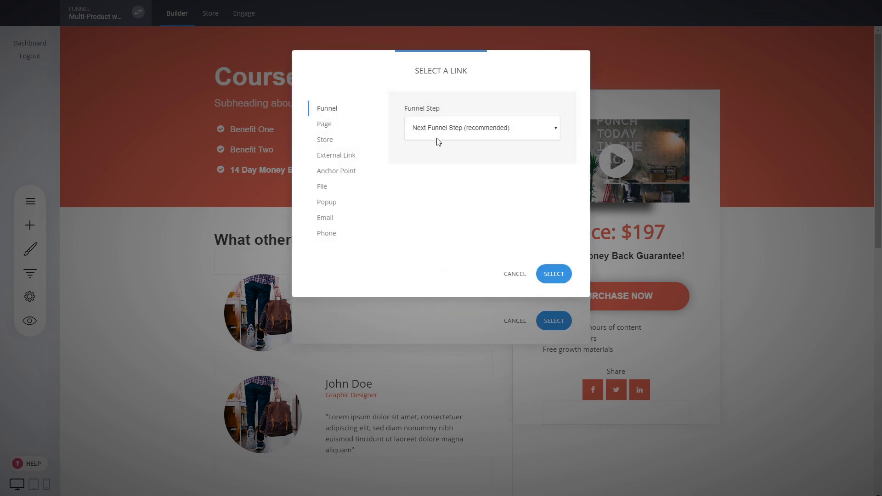
pyautogui.click(429, 188)
pyautogui.click(553, 273)
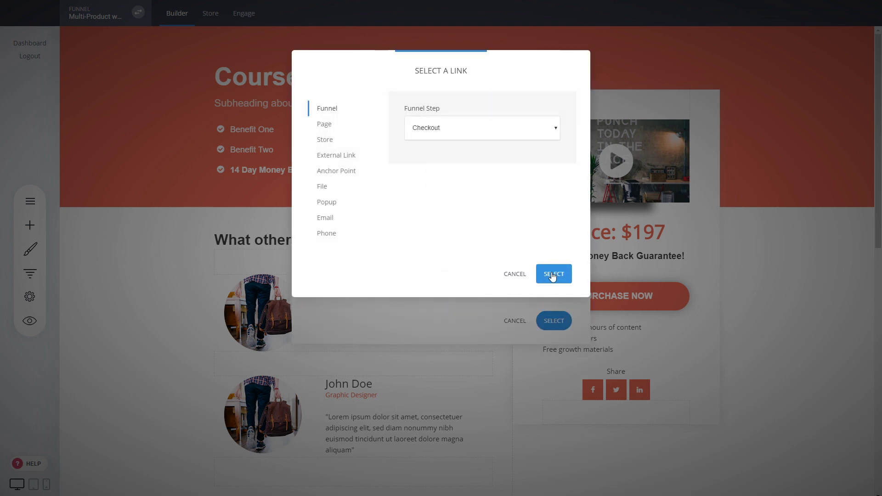
pyautogui.click(554, 320)
pyautogui.click(440, 13)
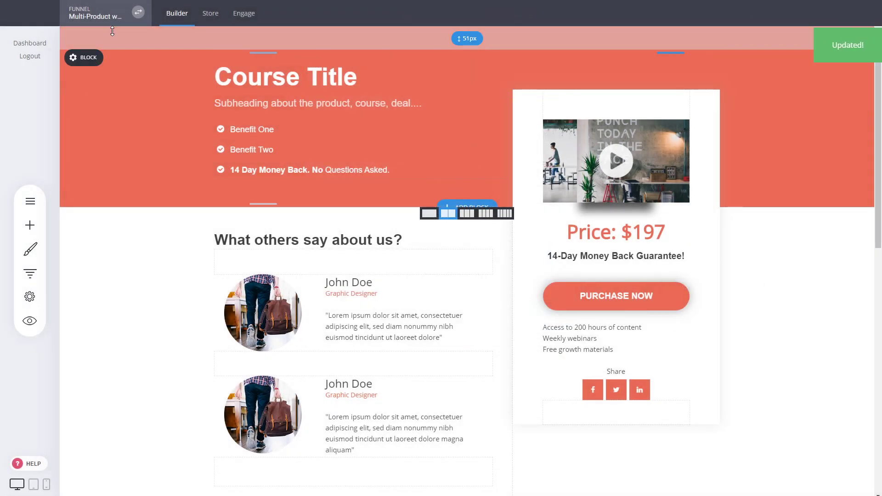
# Preview the funnel's Product Page and follow the Marketing card's Learn More button to its course page.
pyautogui.click(31, 274)
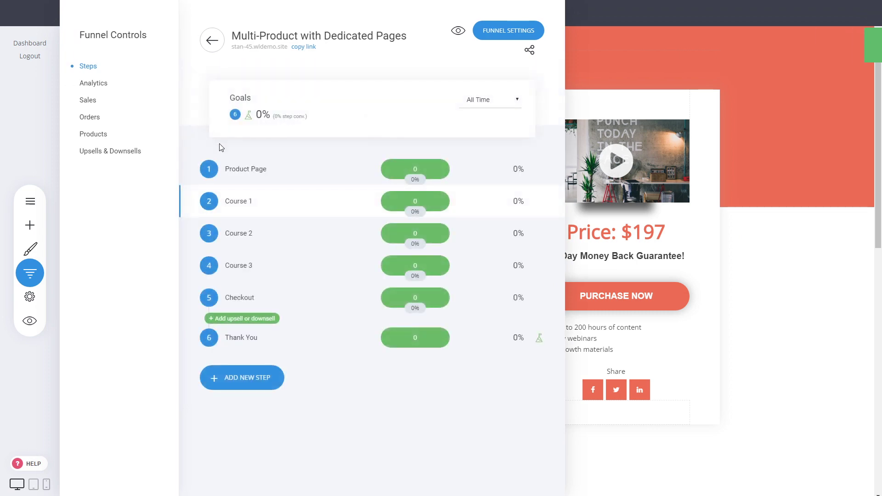
pyautogui.click(230, 174)
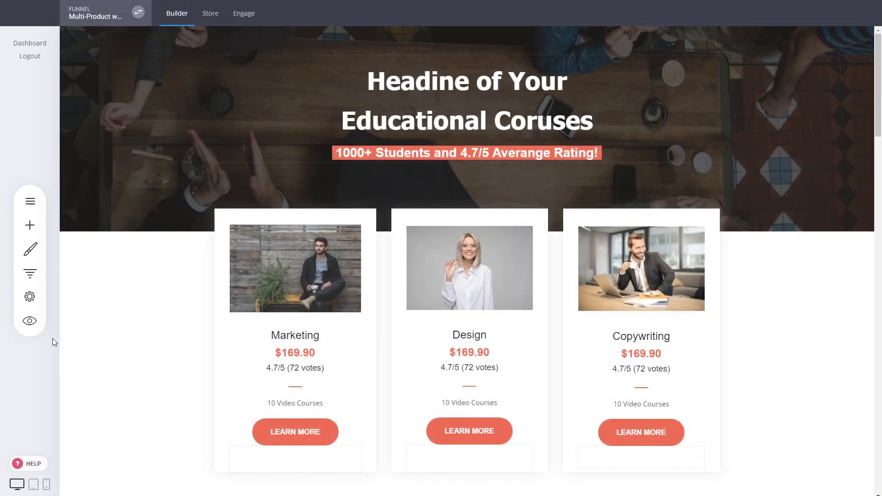
pyautogui.click(29, 320)
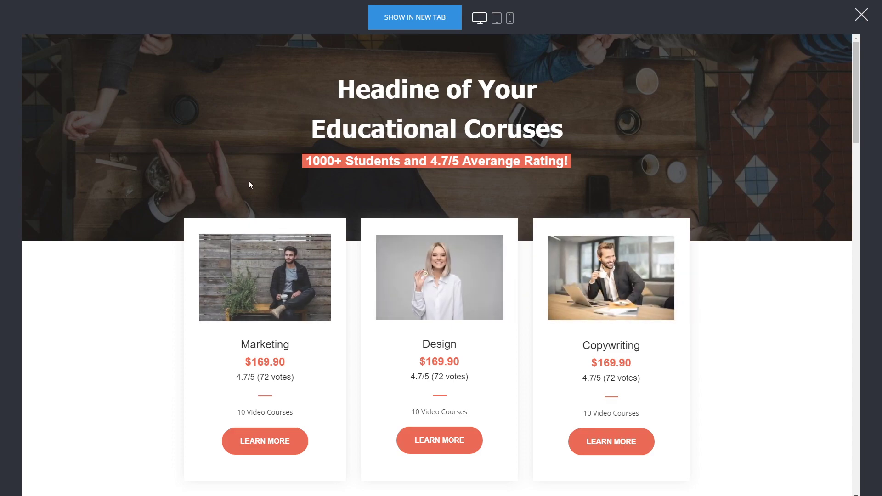
pyautogui.scroll(-2, 257, 197)
pyautogui.click(275, 361)
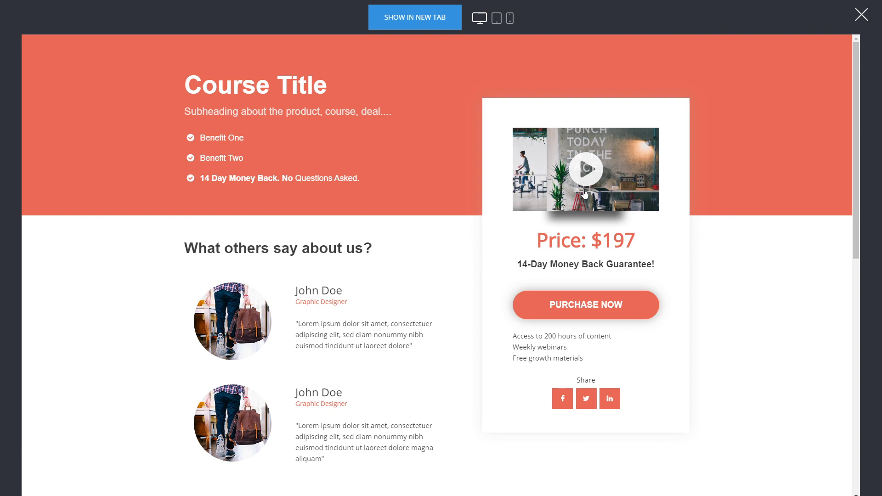
# Review the previewed course page, follow its Purchase Now button and examine the checkout form.
pyautogui.scroll(-7, 346, 173)
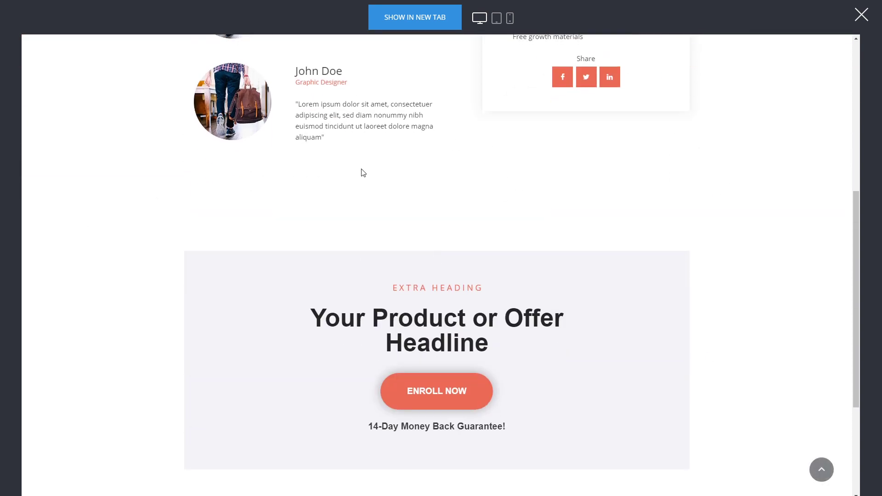
pyautogui.scroll(7, 660, 284)
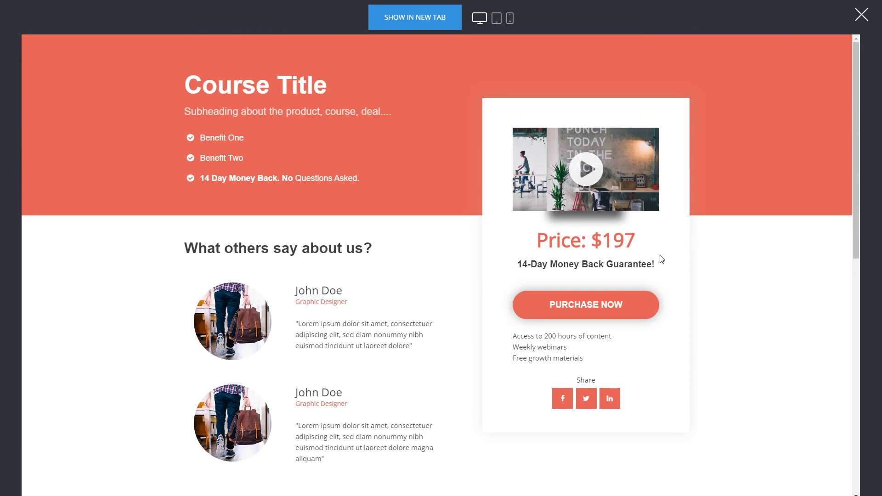
pyautogui.click(602, 315)
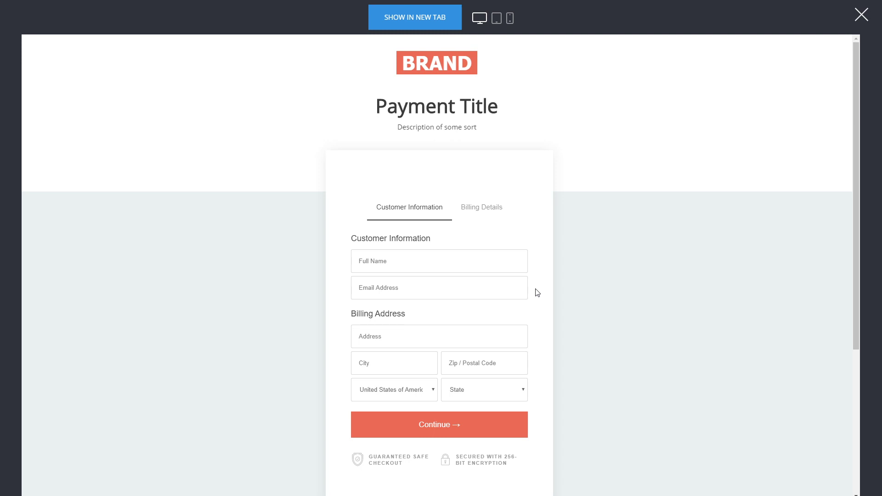
pyautogui.scroll(-2, 538, 292)
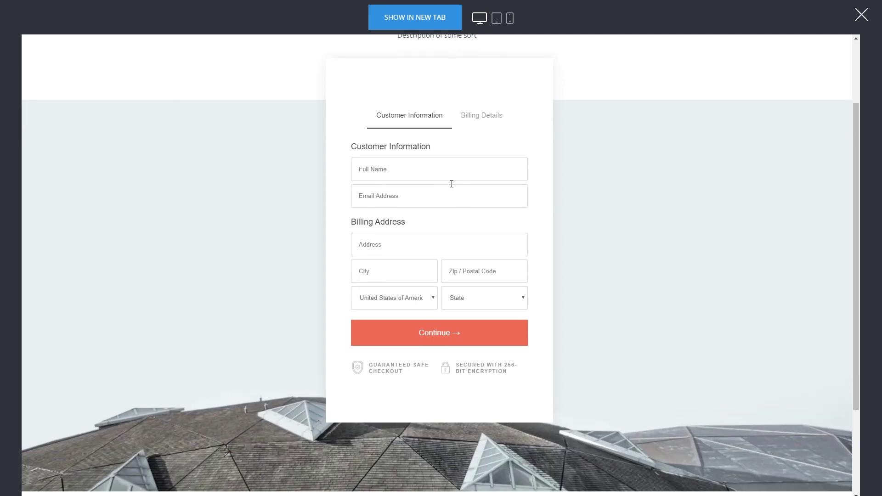
# Review the previewed checkout page from its payment title to the form, and close the preview.
pyautogui.scroll(2, 455, 189)
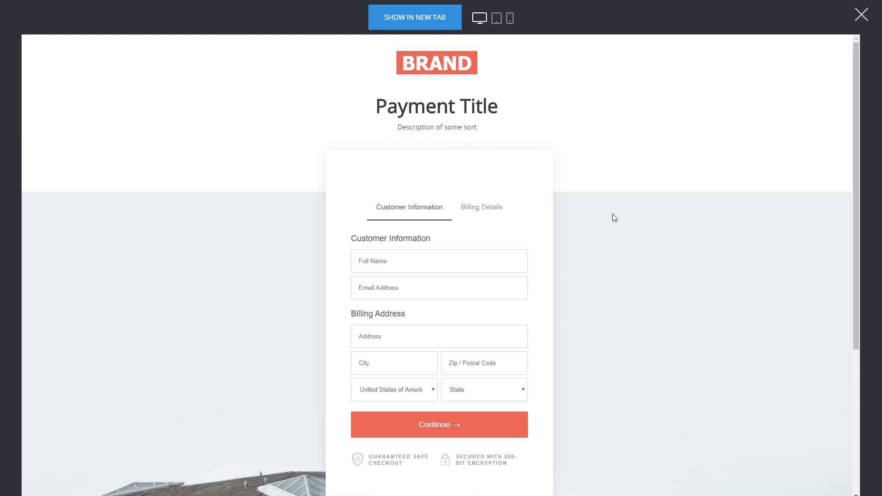
pyautogui.scroll(-1, 502, 220)
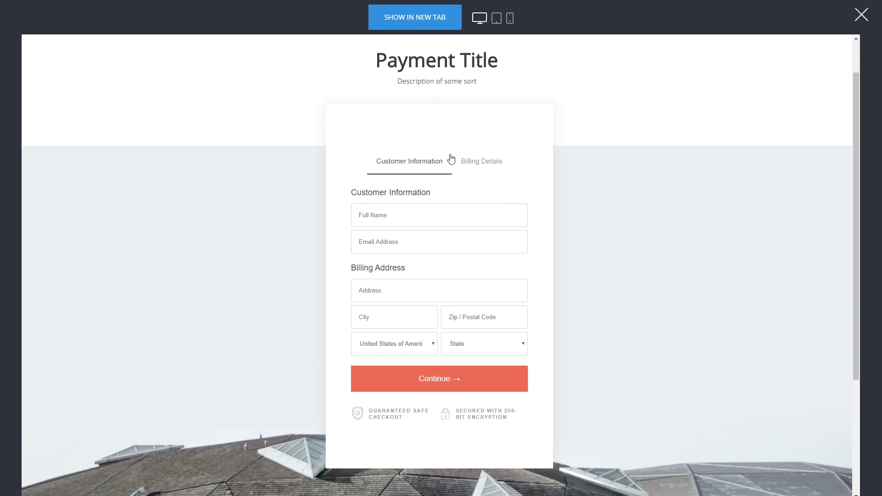
pyautogui.click(859, 18)
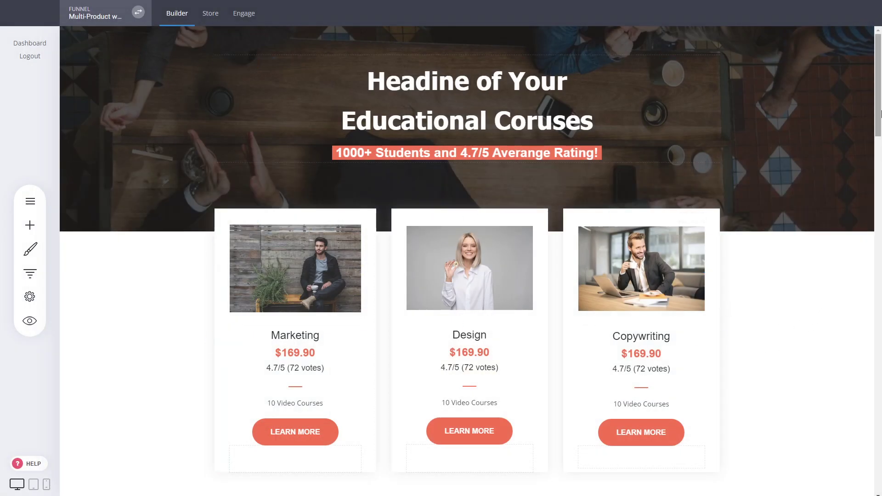
# Review the Product Page's three course cards, the funnel's step list and the 30+ Courses bundle offer.
pyautogui.scroll(-4, 880, 114)
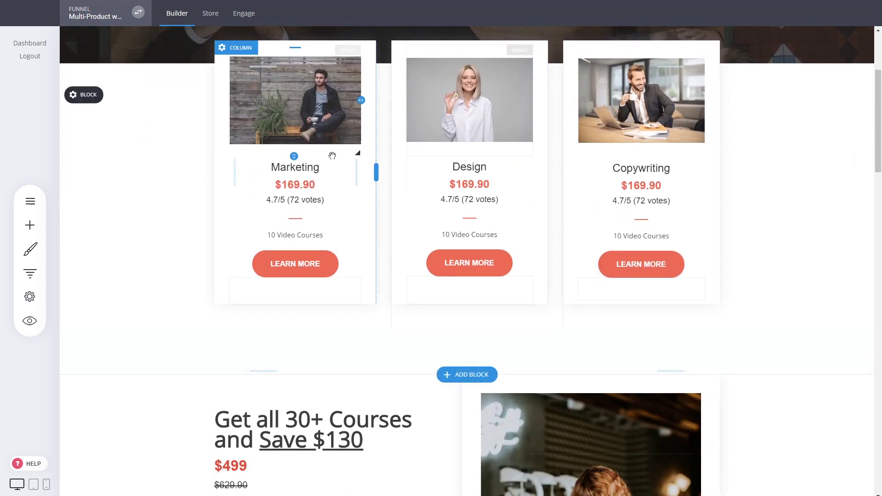
pyautogui.click(30, 273)
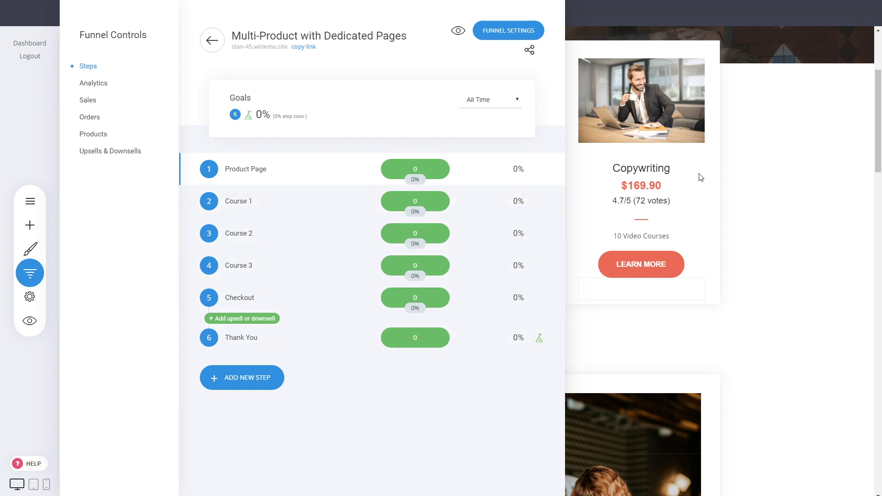
pyautogui.click(832, 150)
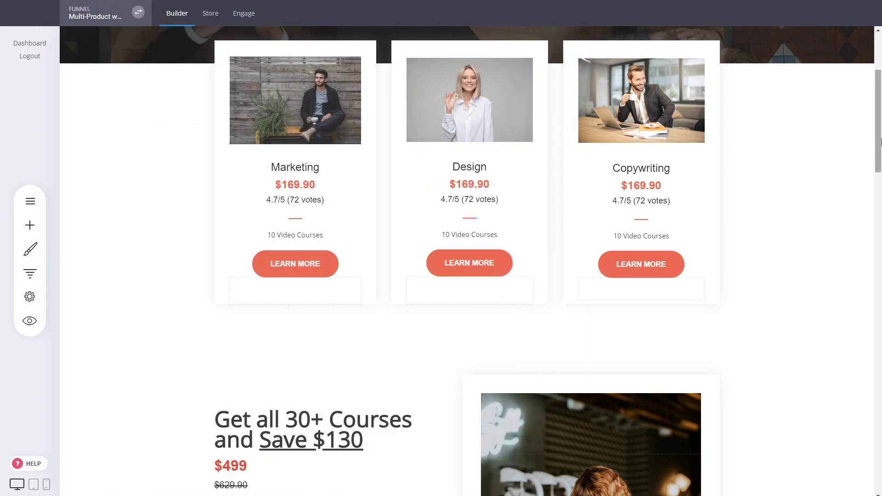
pyautogui.moveTo(880, 126); pyautogui.dragTo(880, 181)
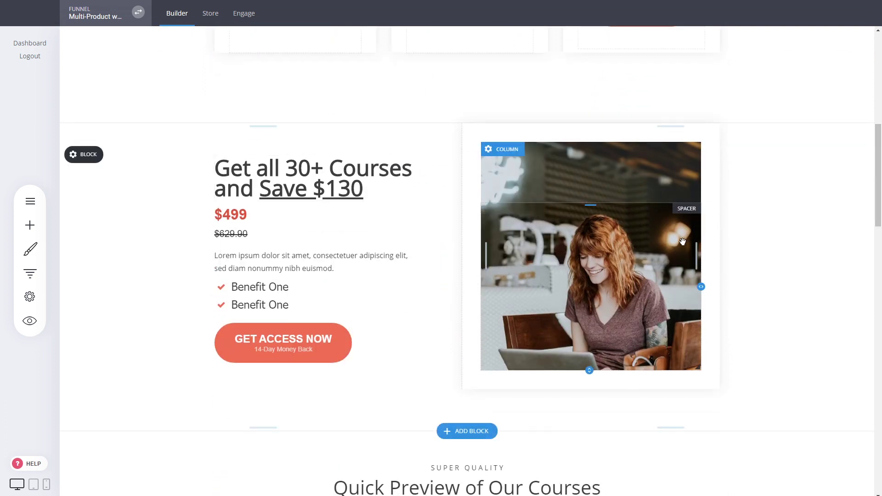
pyautogui.scroll(3, 619, 264)
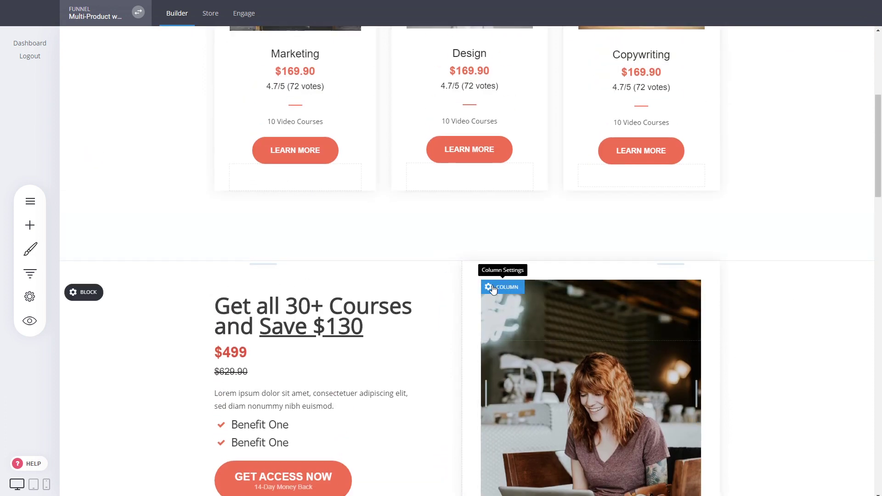
pyautogui.scroll(-3, 413, 296)
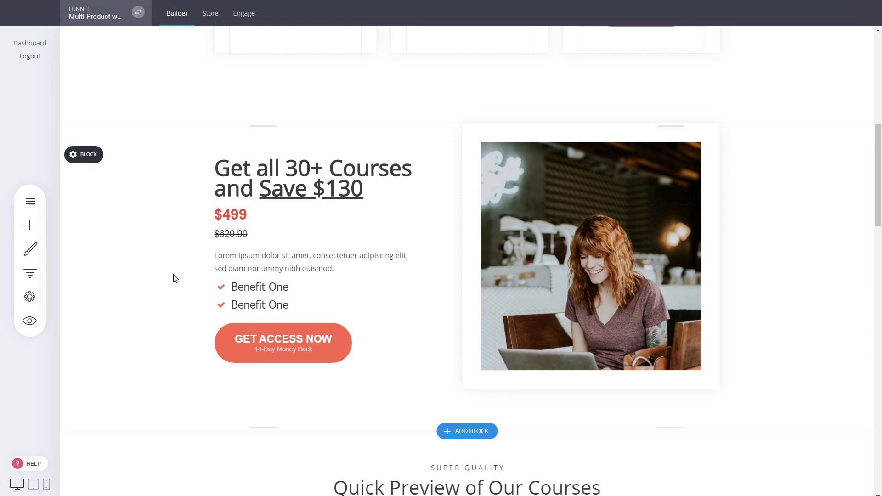
pyautogui.scroll(5, 175, 277)
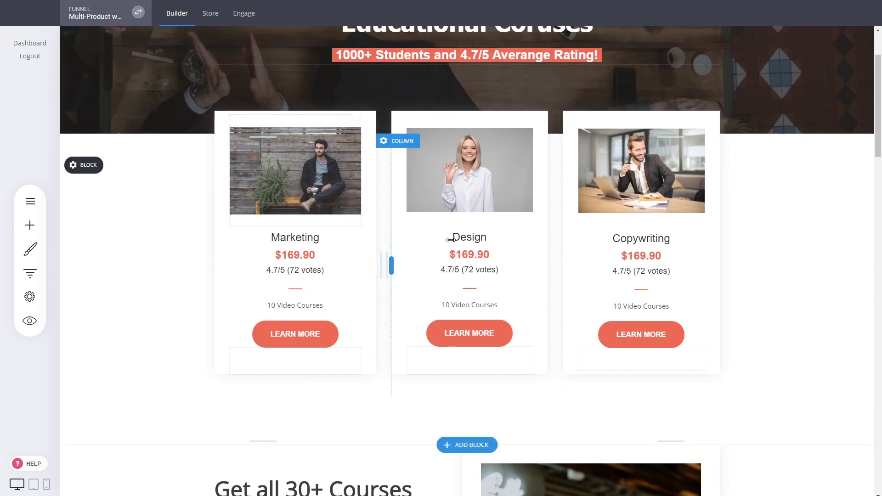
pyautogui.scroll(-2, 787, 360)
pyautogui.scroll(-4, 788, 359)
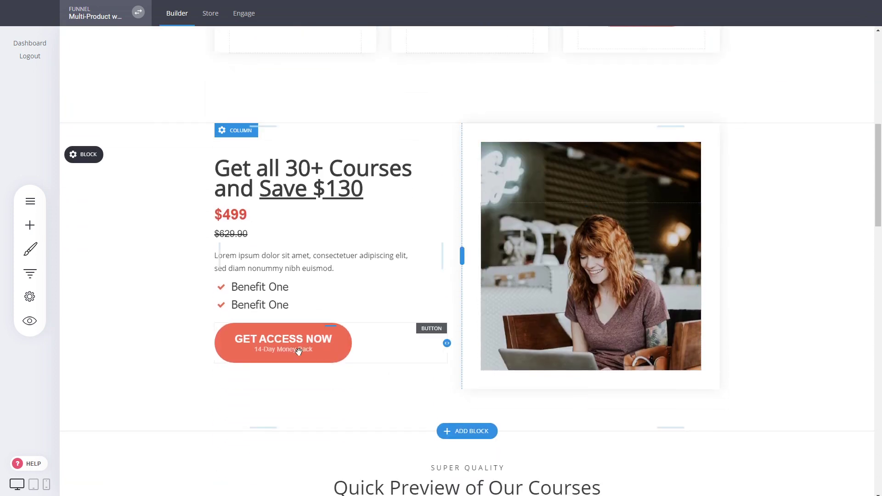
# Check the Get Access Now button's link options without changing them, and review the funnel's step list.
pyautogui.click(281, 352)
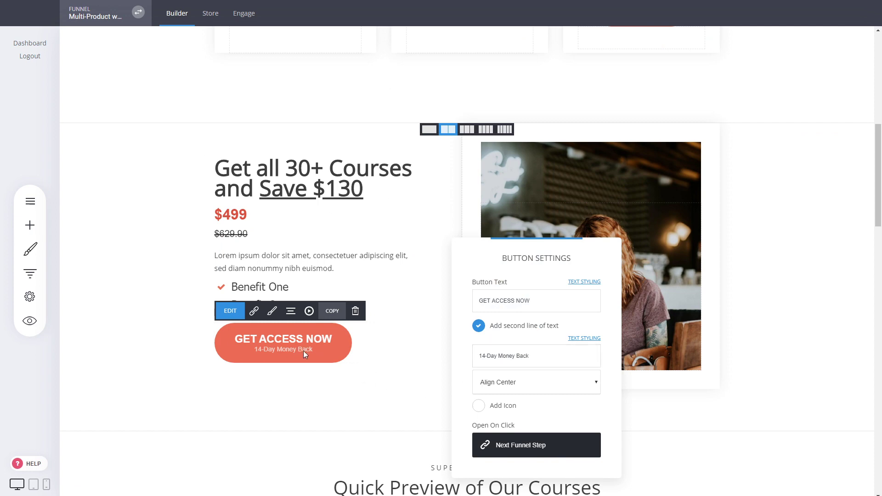
pyautogui.click(541, 444)
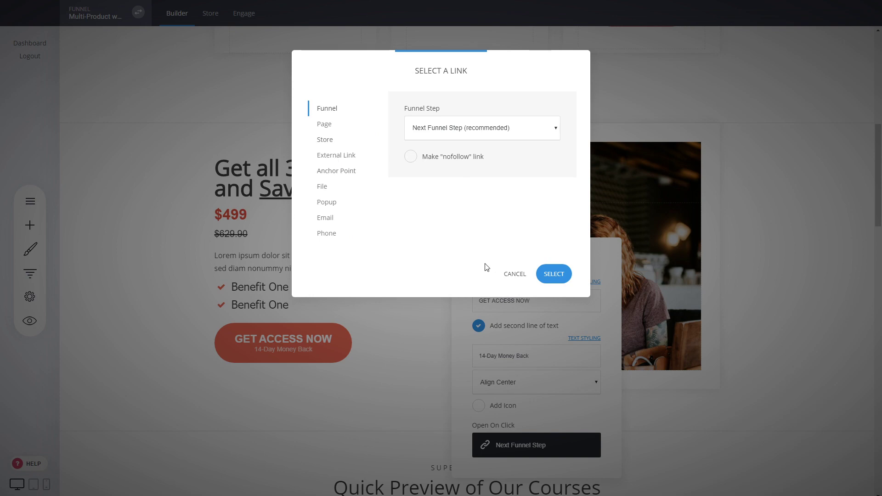
pyautogui.click(514, 275)
pyautogui.click(792, 222)
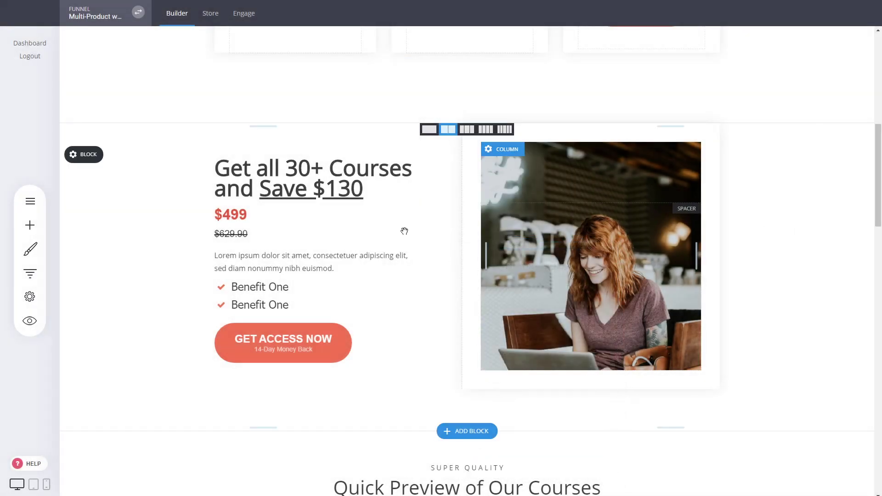
pyautogui.click(31, 275)
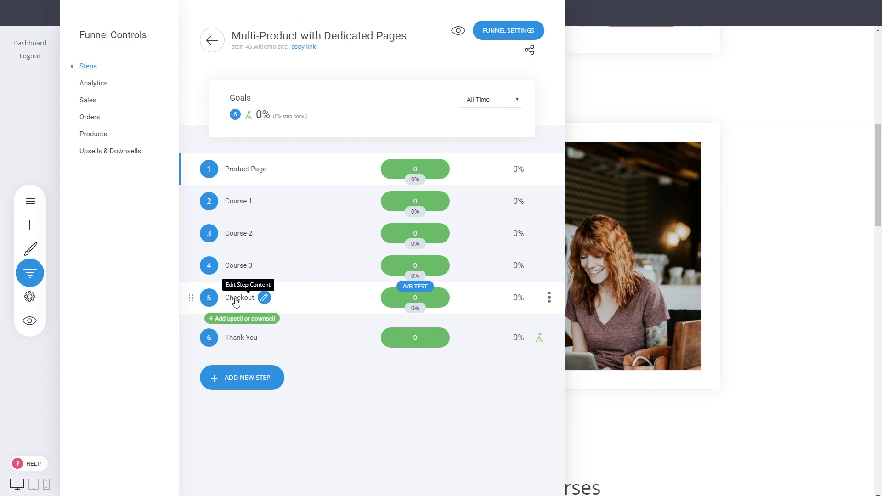
pyautogui.click(768, 244)
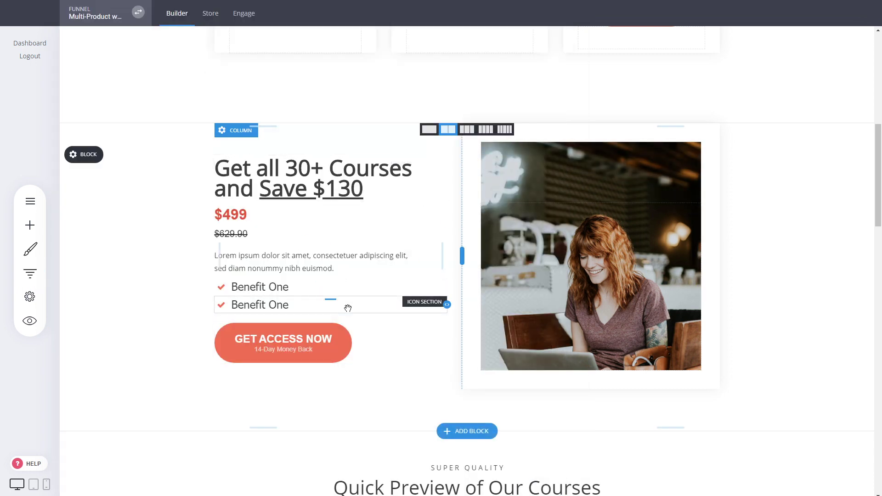
# Add a funnel page step named Checkout Full Offer, using the checkout template with the red Checkout Title header and testimonials.
pyautogui.click(31, 270)
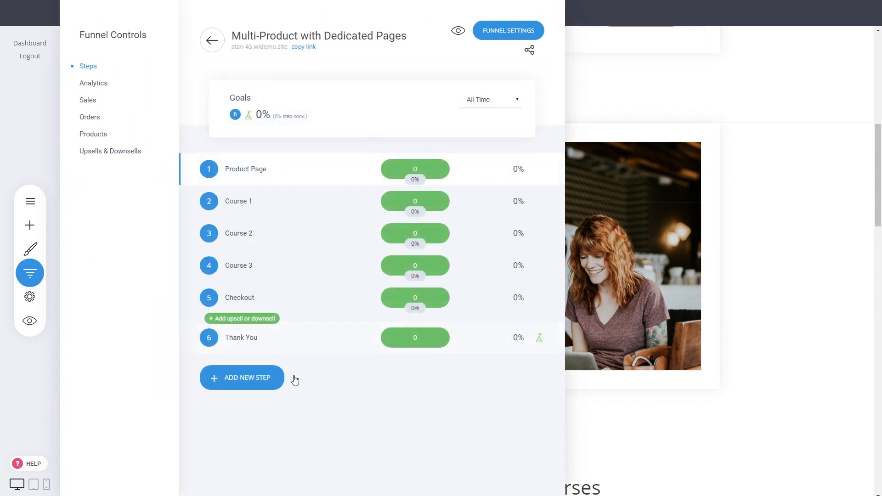
pyautogui.click(249, 388)
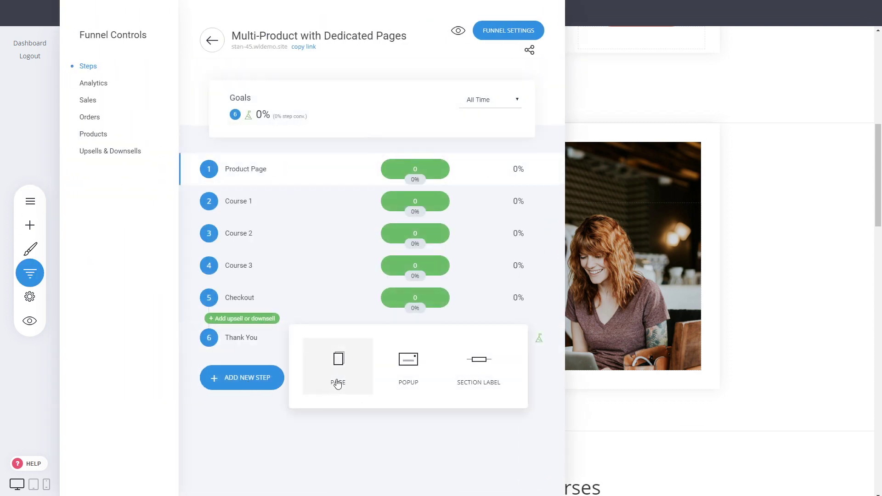
pyautogui.click(339, 383)
pyautogui.click(88, 134)
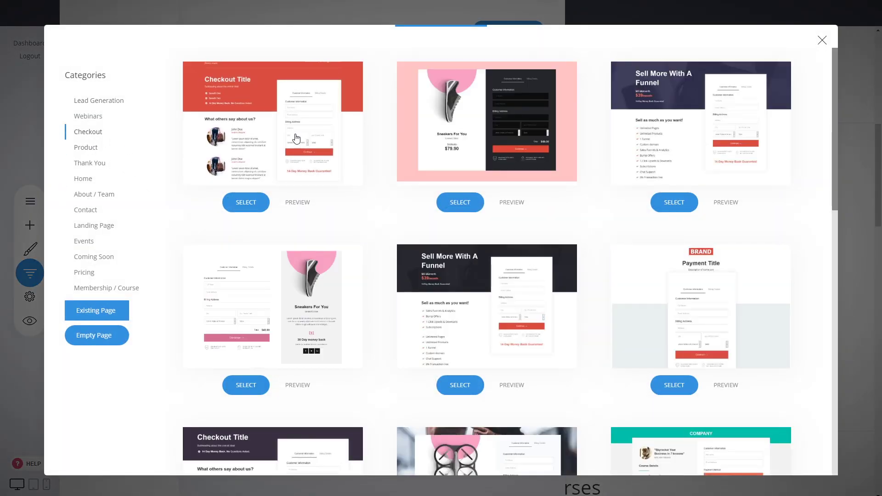
pyautogui.click(246, 202)
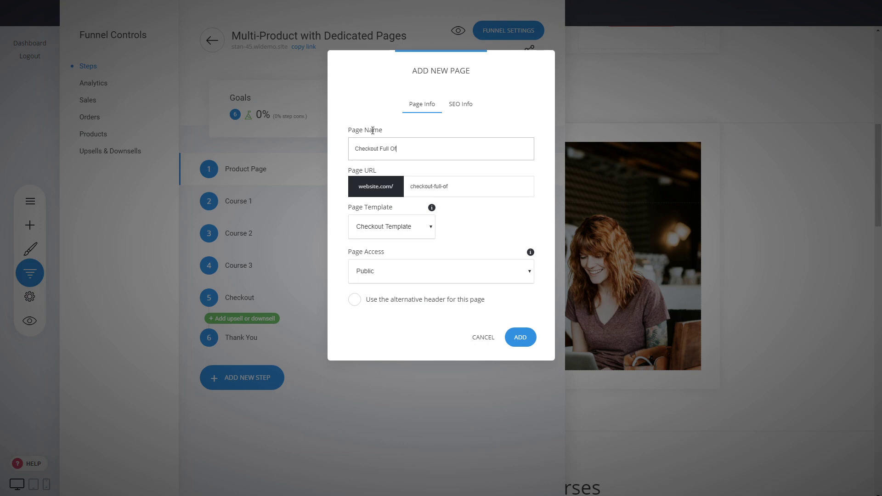
pyautogui.write('Checkout Full Offer')
pyautogui.click(520, 338)
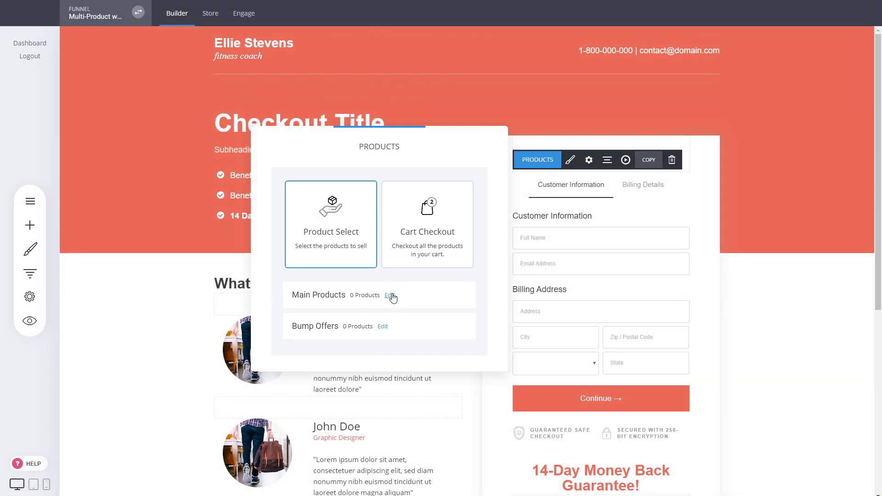
# Dismiss the checkout form's product settings and check the Checkout Full Offer step in the funnel's step list.
pyautogui.click(188, 292)
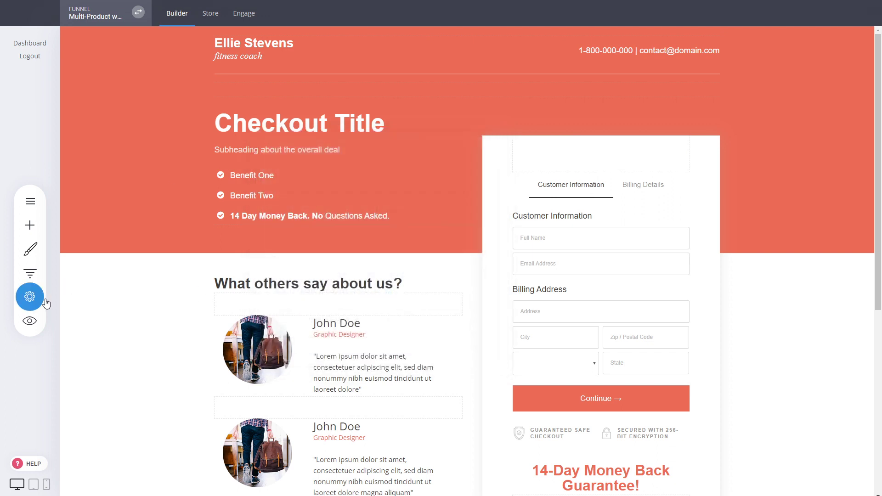
pyautogui.click(33, 276)
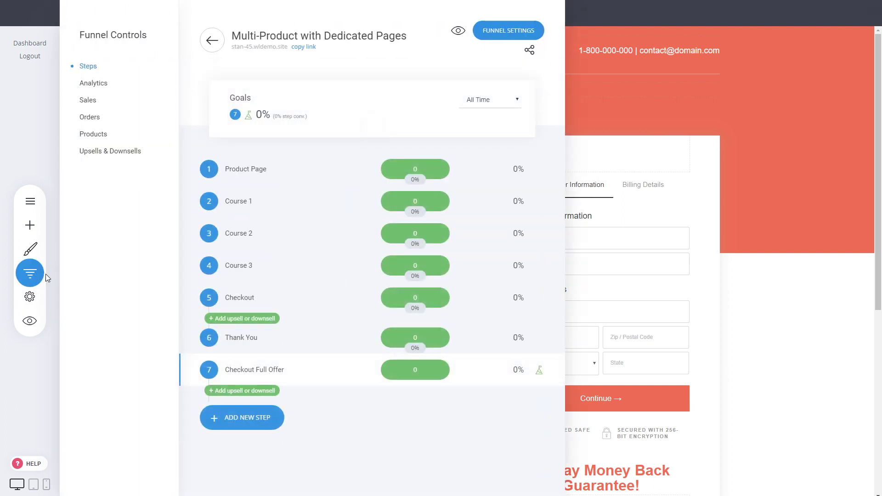
pyautogui.moveTo(191, 371)
pyautogui.mouseDown()
pyautogui.moveTo(196, 349)
pyautogui.moveTo(191, 373)
pyautogui.mouseUp()
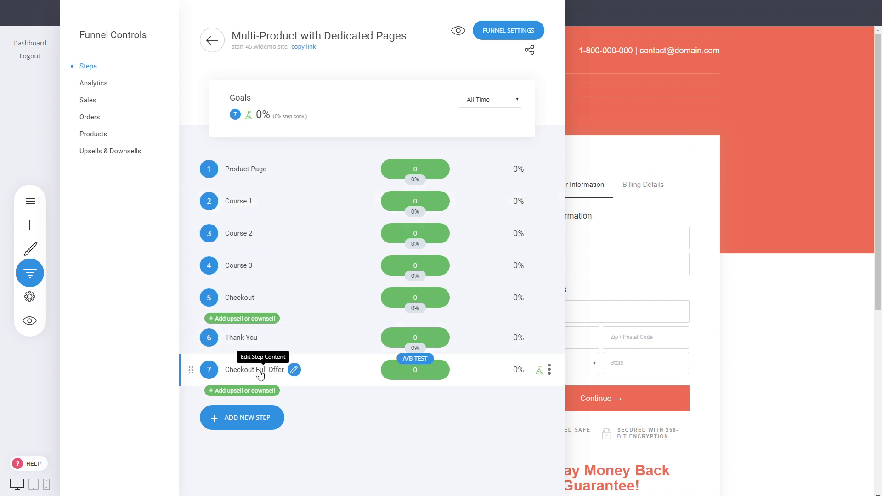
pyautogui.click(748, 289)
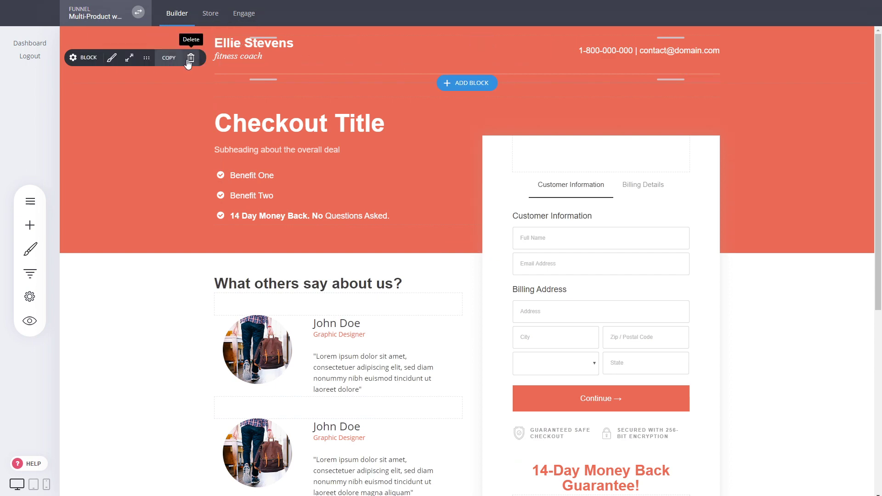
# Delete the contact header block from the Checkout Full Offer page, slightly increase the spacing above the checkout title, and save.
pyautogui.click(190, 59)
pyautogui.click(468, 221)
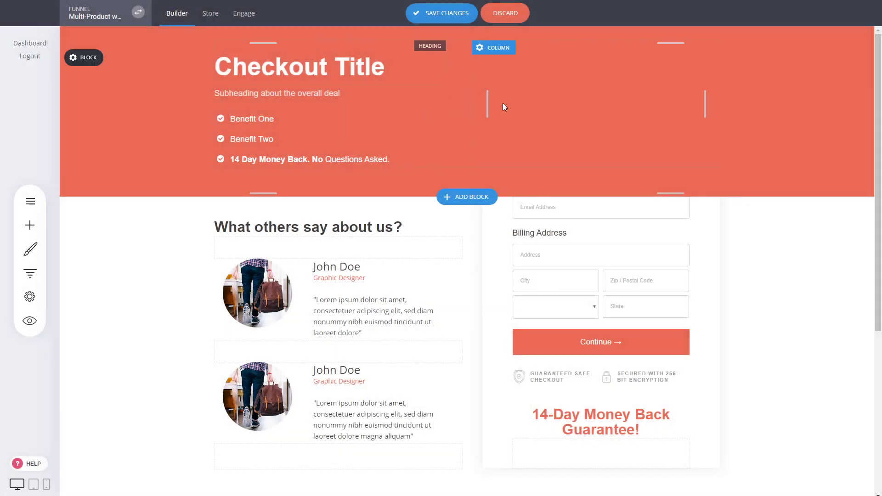
pyautogui.moveTo(559, 47); pyautogui.dragTo(559, 50)
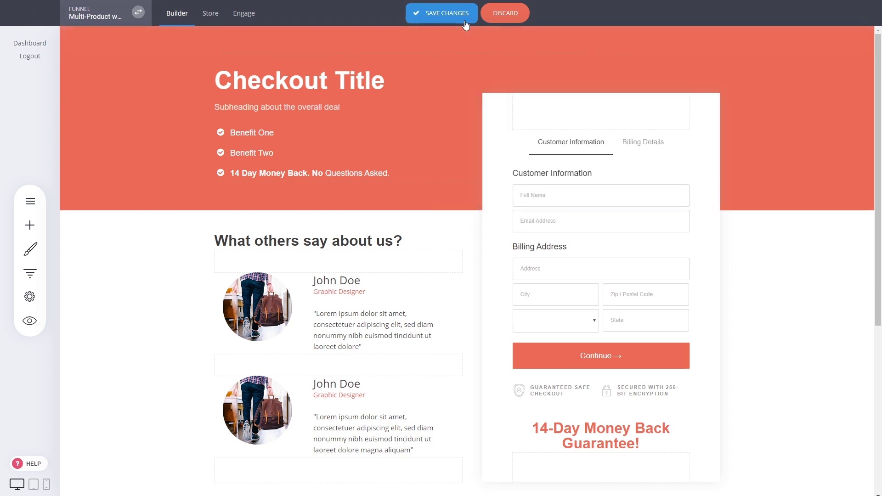
pyautogui.click(464, 20)
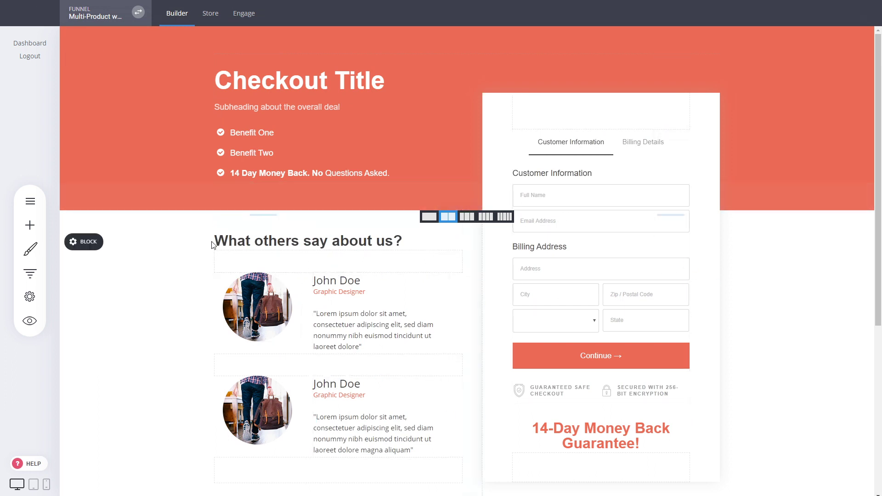
# View the funnel's Products report and return to its step list.
pyautogui.click(41, 275)
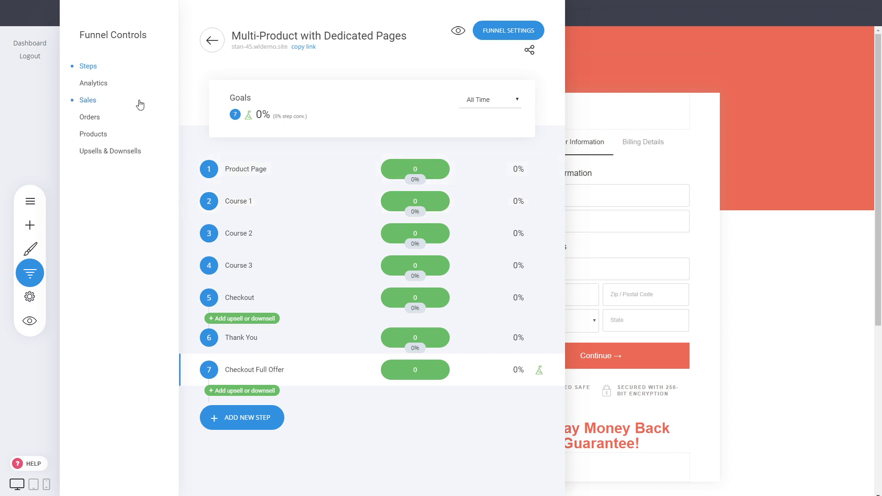
pyautogui.click(102, 137)
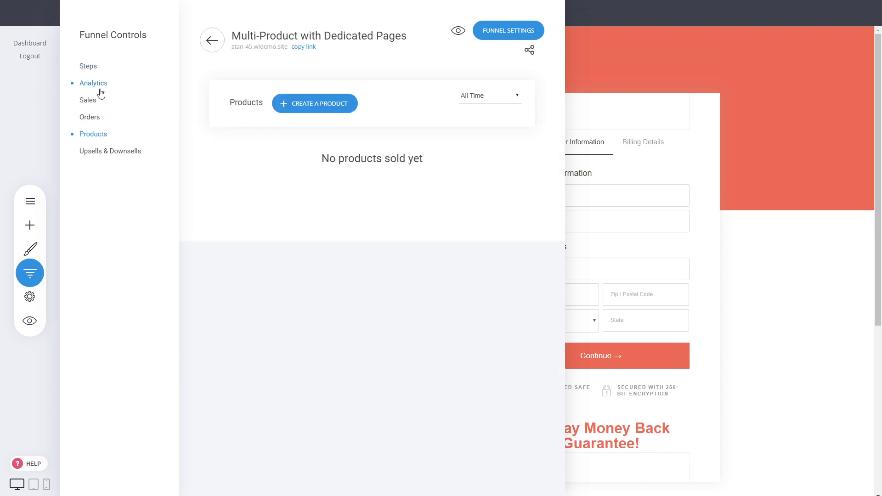
pyautogui.click(87, 66)
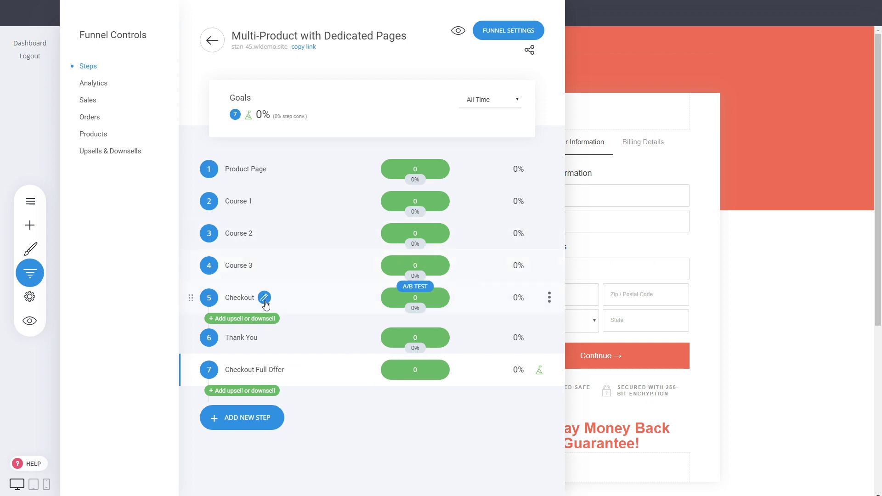
# Open the Checkout step and select its checkout form for inspection, and open the Course 1 page.
pyautogui.click(264, 298)
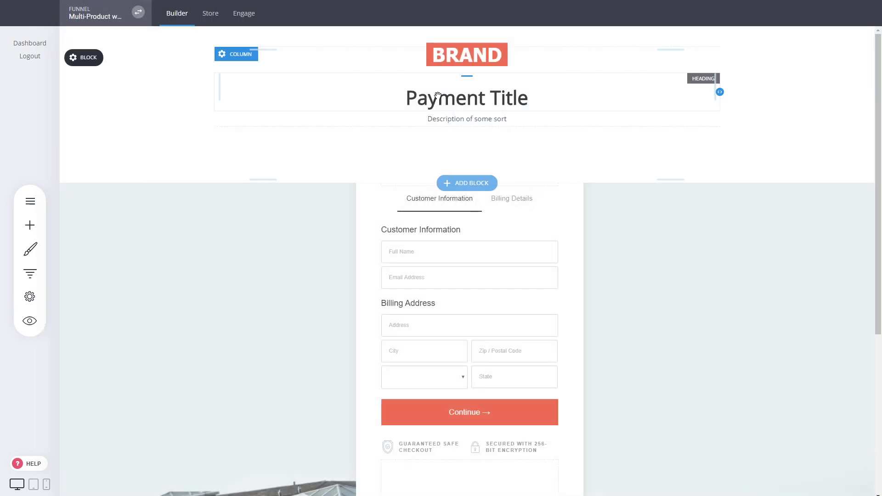
pyautogui.click(478, 304)
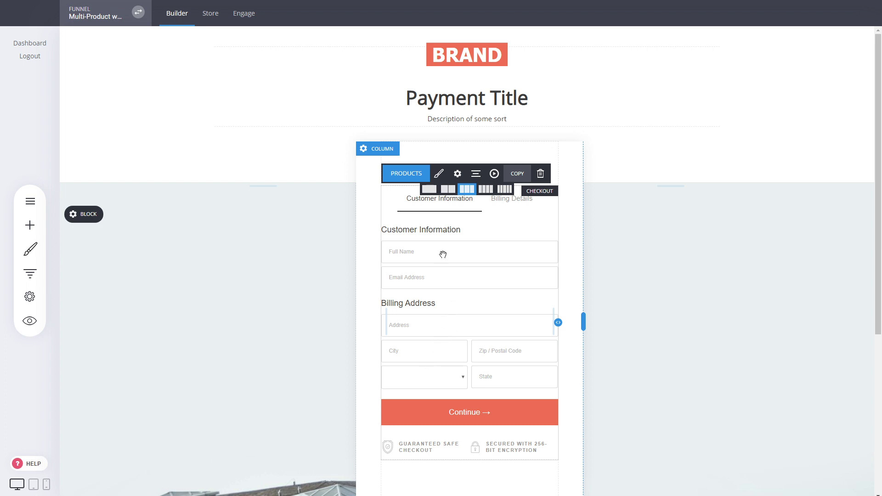
pyautogui.click(33, 271)
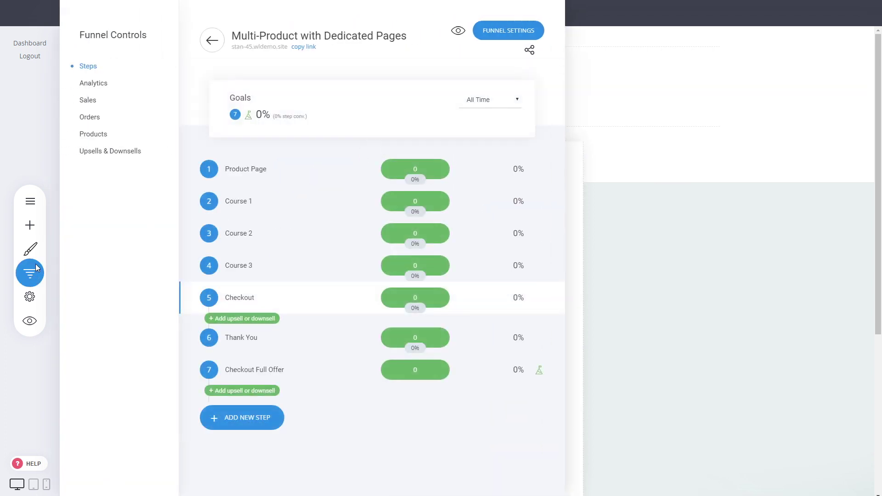
pyautogui.click(237, 202)
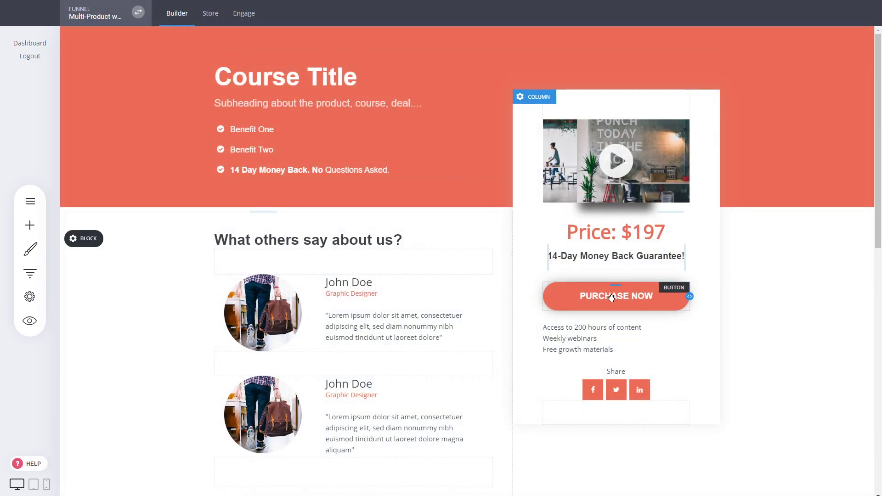
# Inspect the Purchase Now button's store link and its follow-up funnel step on the Course 1 page, and dismiss both link dialogs.
pyautogui.click(582, 270)
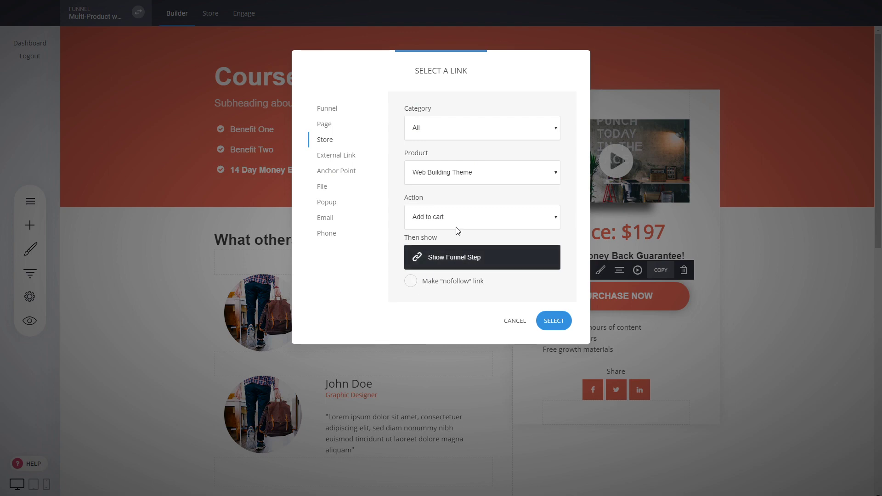
pyautogui.click(463, 267)
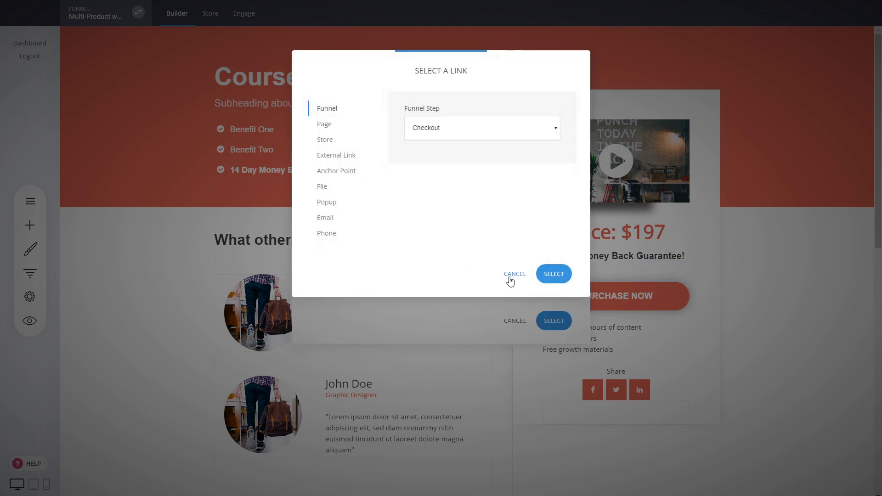
pyautogui.click(510, 278)
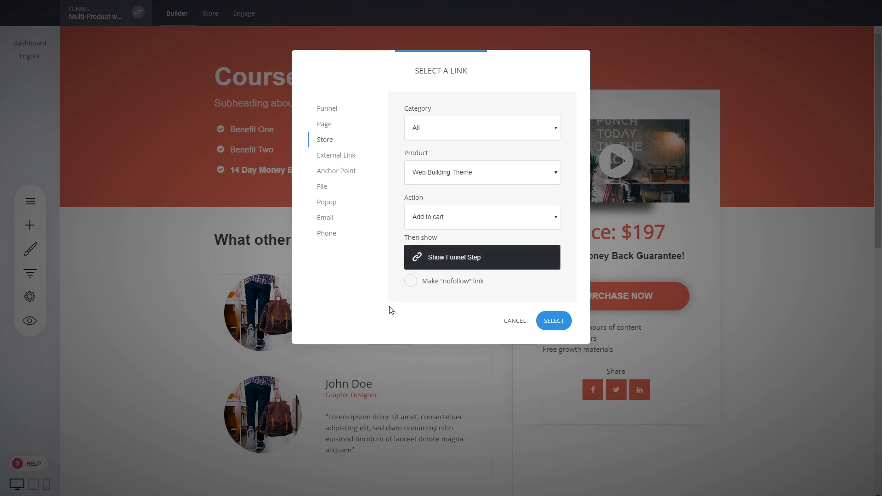
pyautogui.click(512, 325)
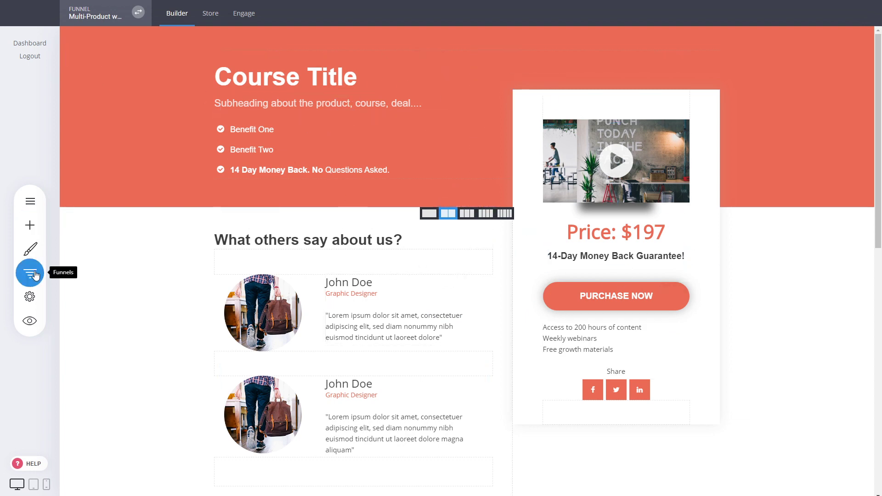
# Open the funnel's Product Page step and look at its three course cards and the 30+ courses offer.
pyautogui.click(30, 273)
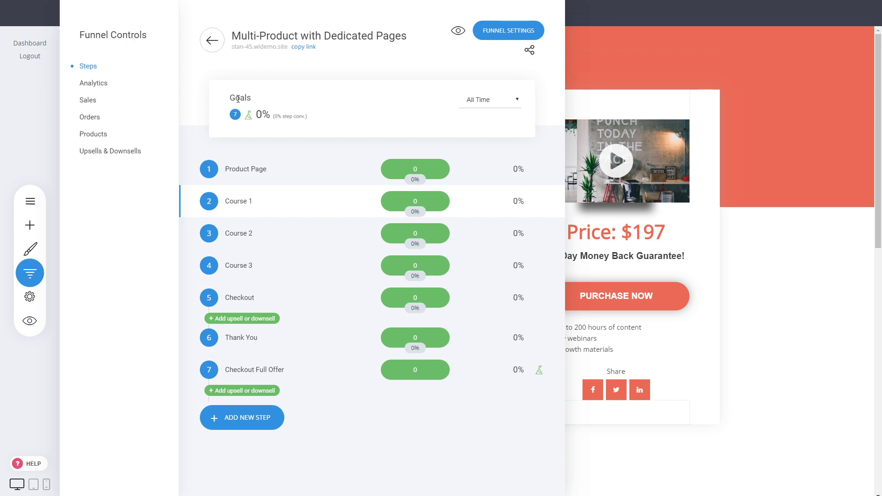
pyautogui.click(242, 169)
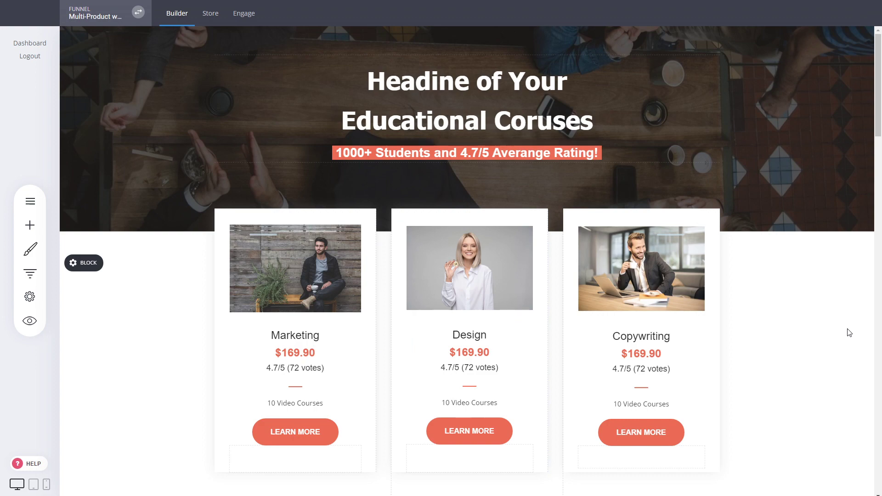
pyautogui.moveTo(878, 107); pyautogui.dragTo(879, 170)
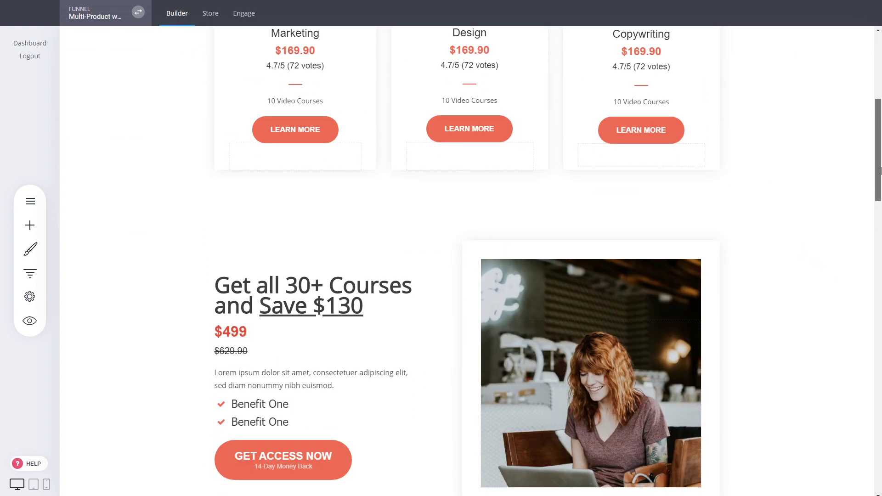
pyautogui.scroll(5, 879, 171)
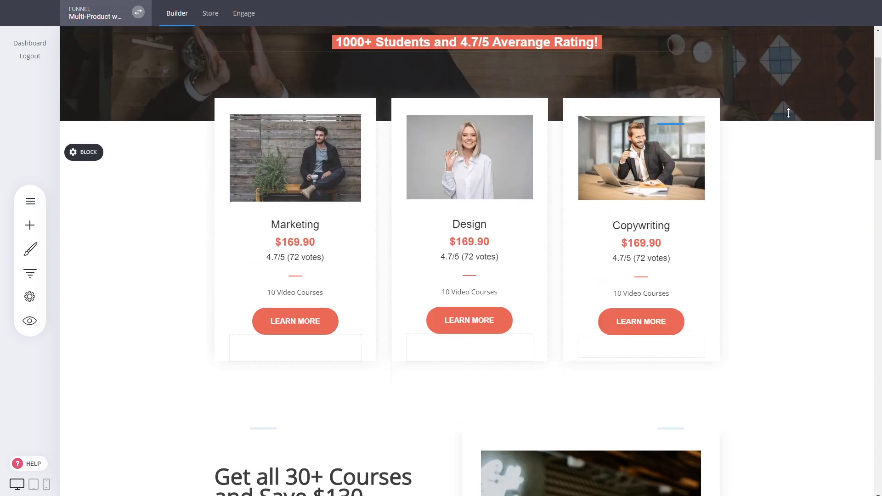
# Review the Multi-Product with Dedicated Pages step list and return to the Product Page.
pyautogui.click(29, 273)
pyautogui.moveTo(272, 237)
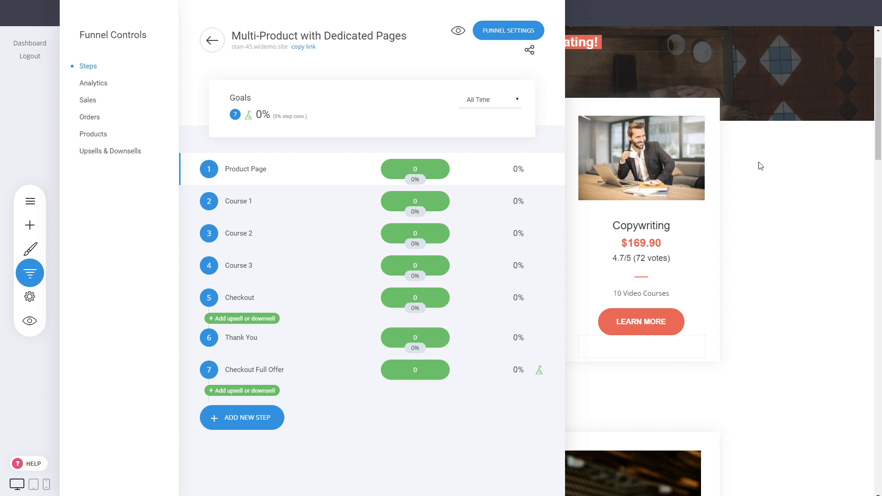
pyautogui.click(747, 311)
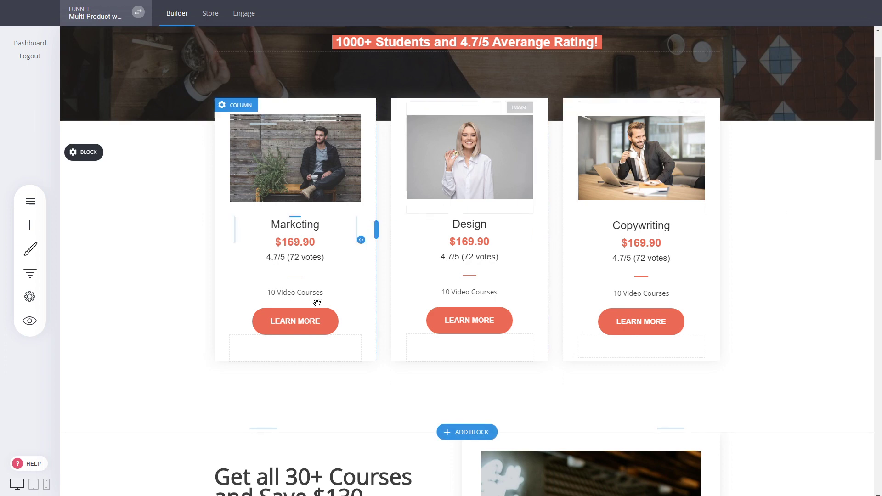
# Examine the whole Product Page layout, from the header and course cards down through the full bundle offer and back.
pyautogui.moveTo(879, 94); pyautogui.dragTo(881, 69)
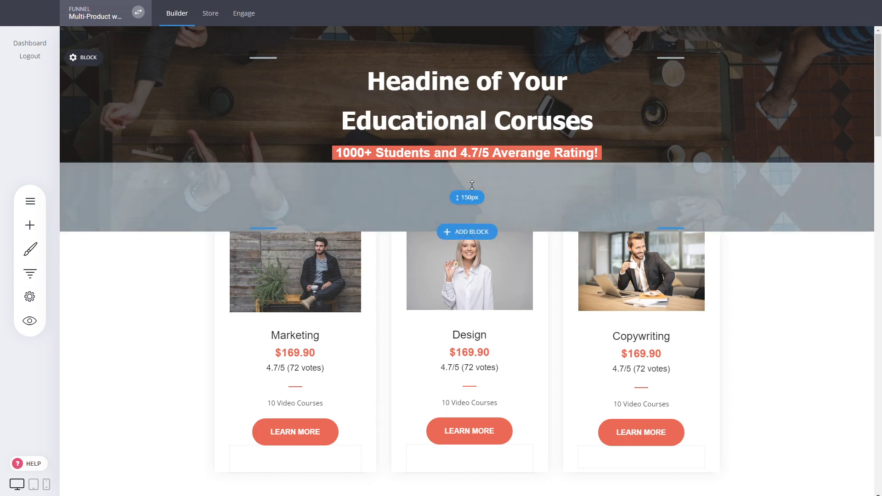
pyautogui.moveTo(879, 87); pyautogui.dragTo(881, 132)
pyautogui.scroll(4, 393, 317)
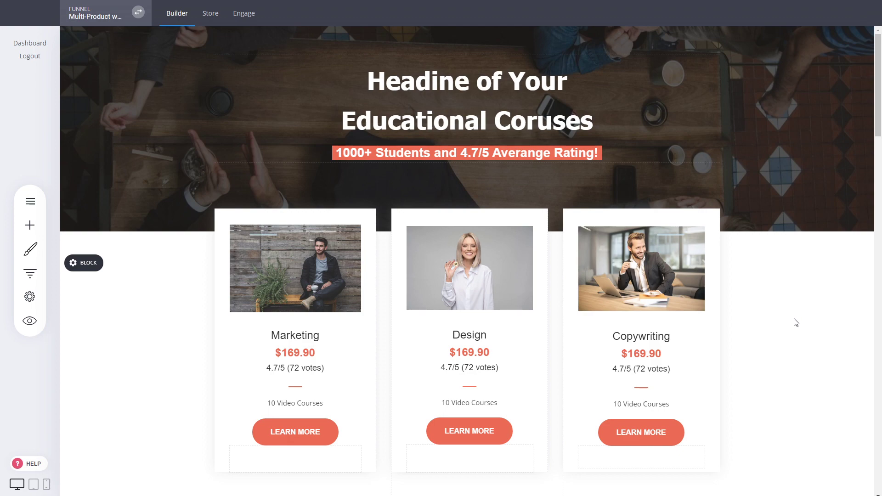
pyautogui.scroll(-10, 796, 322)
pyautogui.scroll(-8, 875, 259)
pyautogui.scroll(20, 880, 281)
pyautogui.scroll(-4, 825, 140)
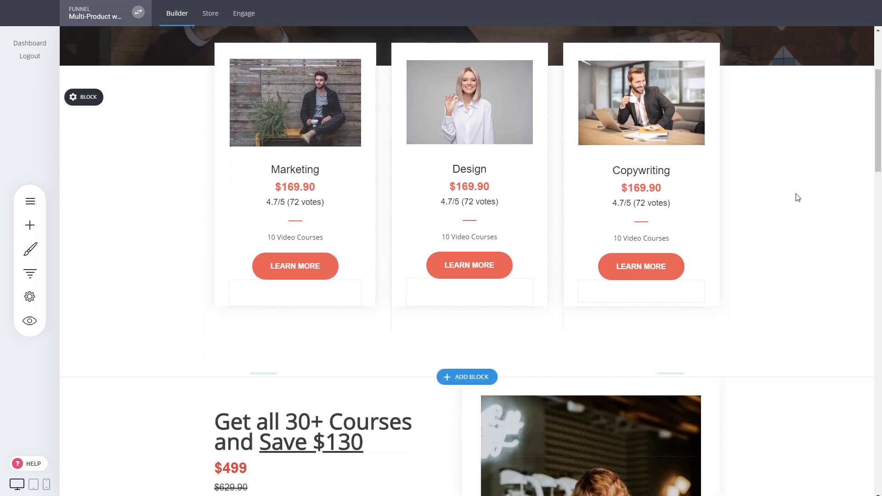
pyautogui.scroll(4, 797, 197)
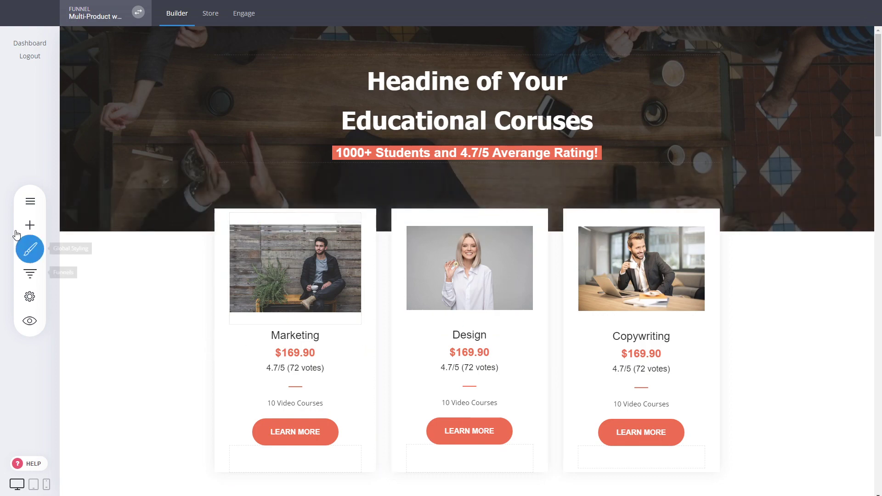
# Go back to the list of funnels and bring up the template library for creating a funnel.
pyautogui.click(27, 272)
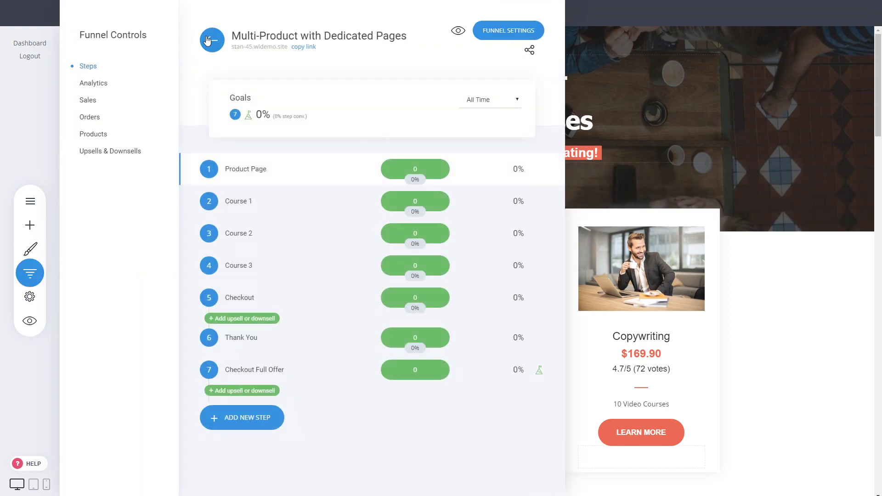
pyautogui.click(210, 38)
pyautogui.click(208, 87)
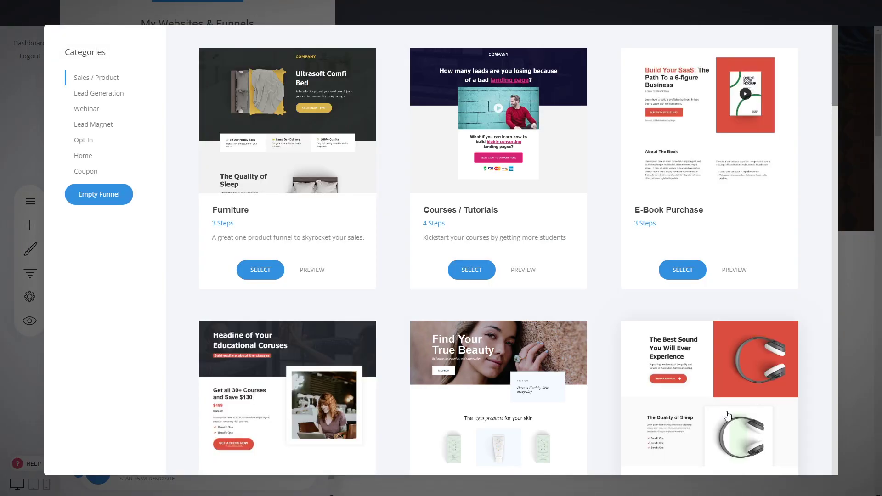
# Browse the Sales / Product funnel templates for single-product, multi-product and course designs, and close the library without selecting one.
pyautogui.scroll(-5, 616, 221)
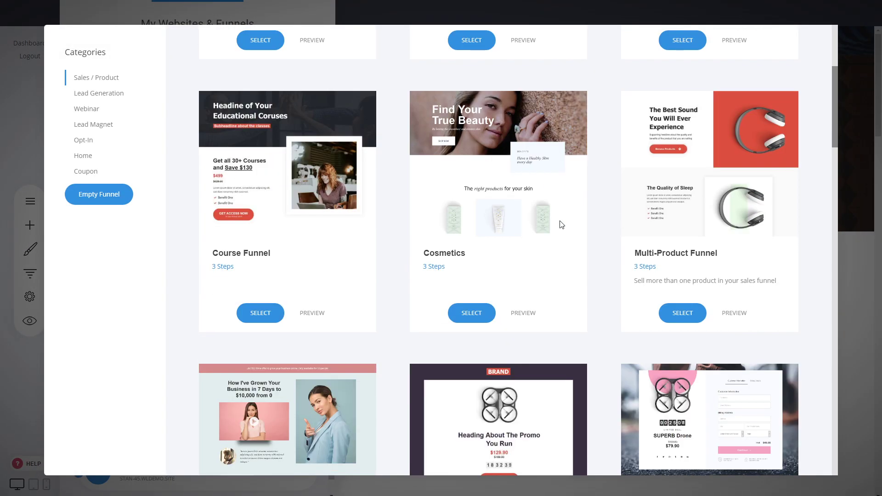
pyautogui.scroll(-6, 597, 216)
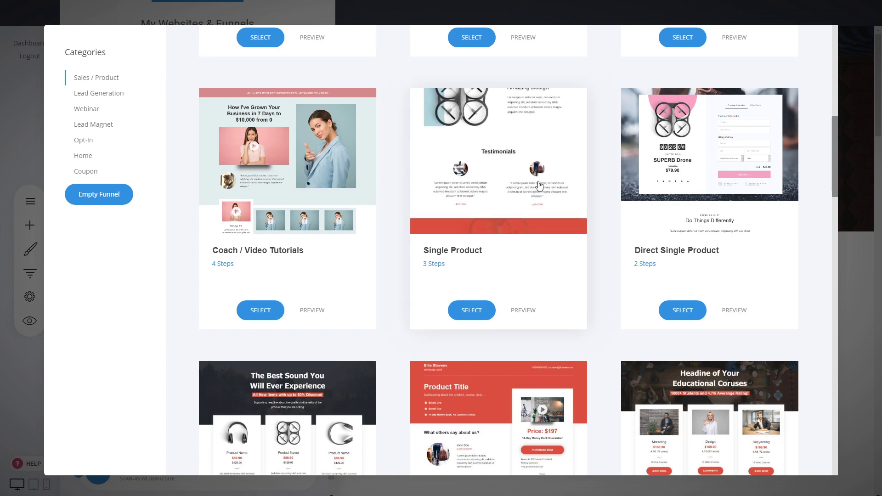
pyautogui.scroll(-5, 552, 193)
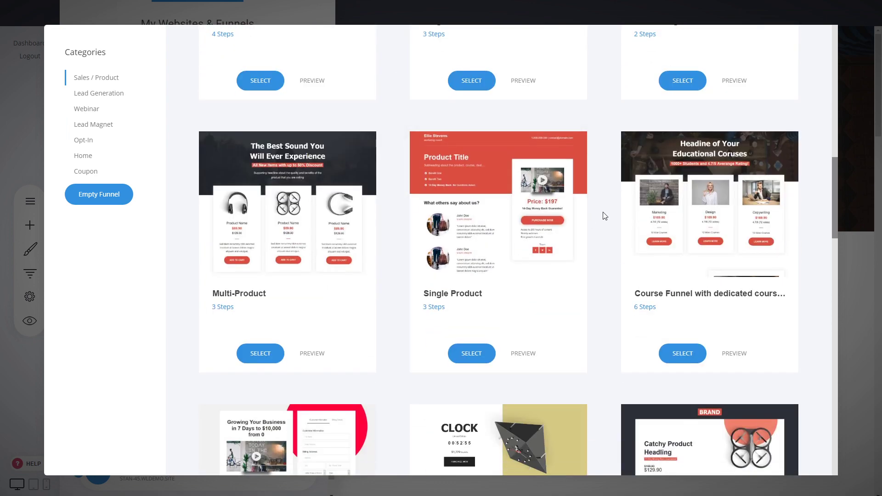
pyautogui.scroll(-5, 601, 217)
pyautogui.scroll(-5, 574, 211)
pyautogui.scroll(-5, 597, 213)
pyautogui.scroll(5, 599, 214)
pyautogui.scroll(-5, 601, 215)
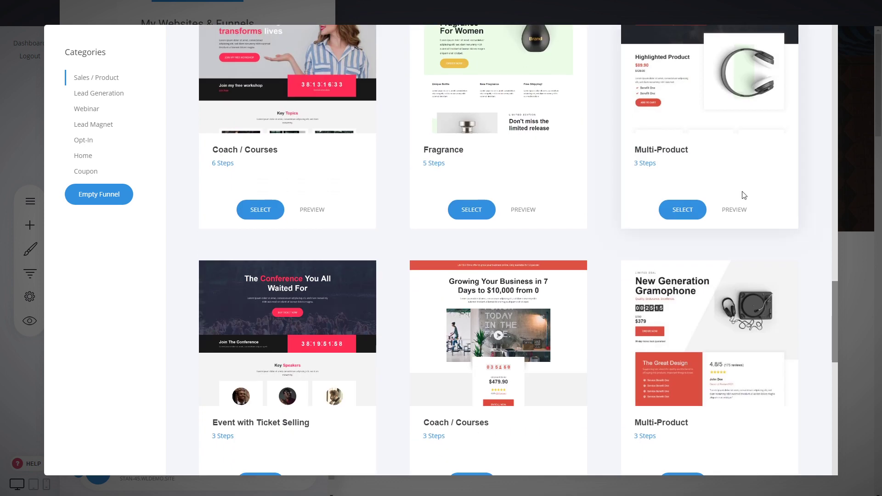
pyautogui.moveTo(834, 298); pyautogui.dragTo(840, 57)
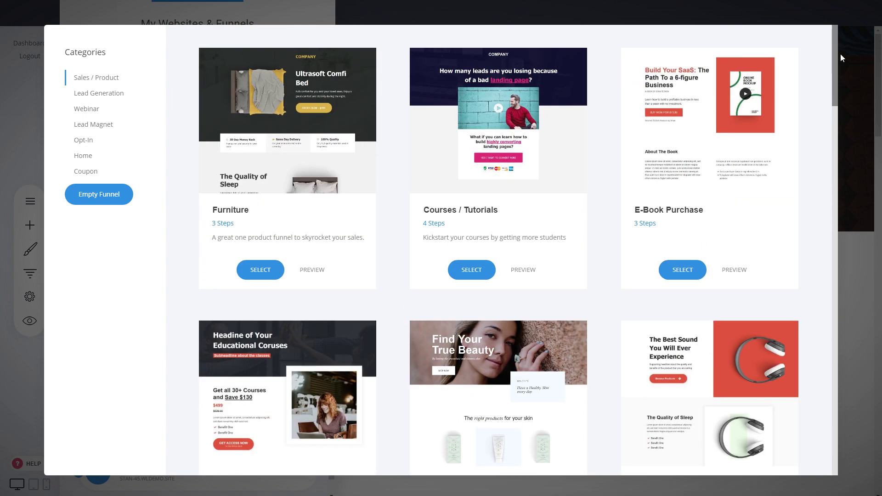
pyautogui.click(863, 92)
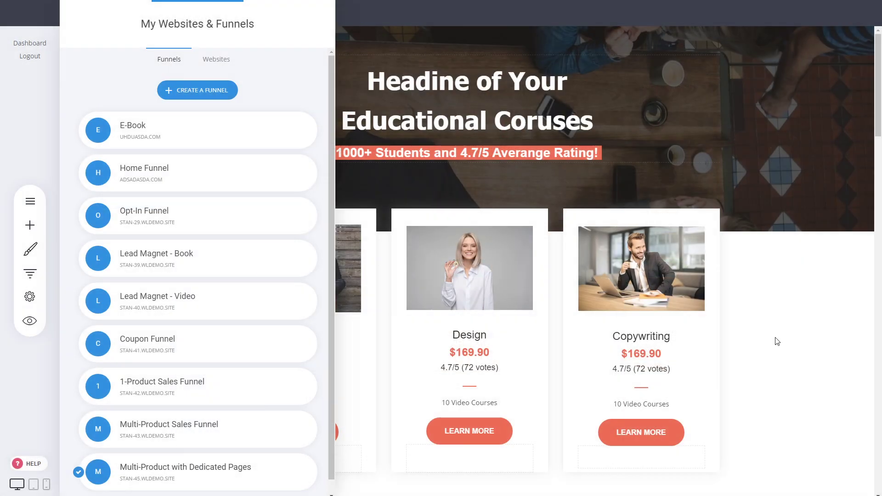